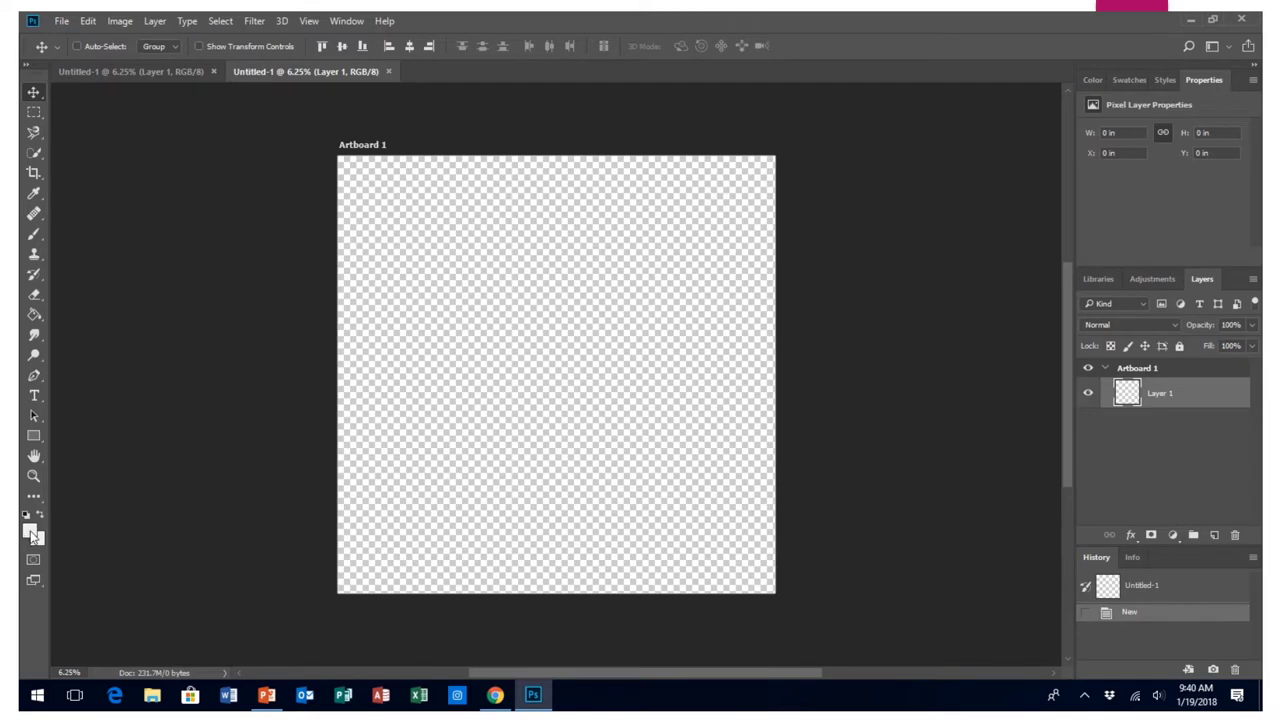
- Pick red cd2c2c and swap it into the background colour
left_click(30, 533)
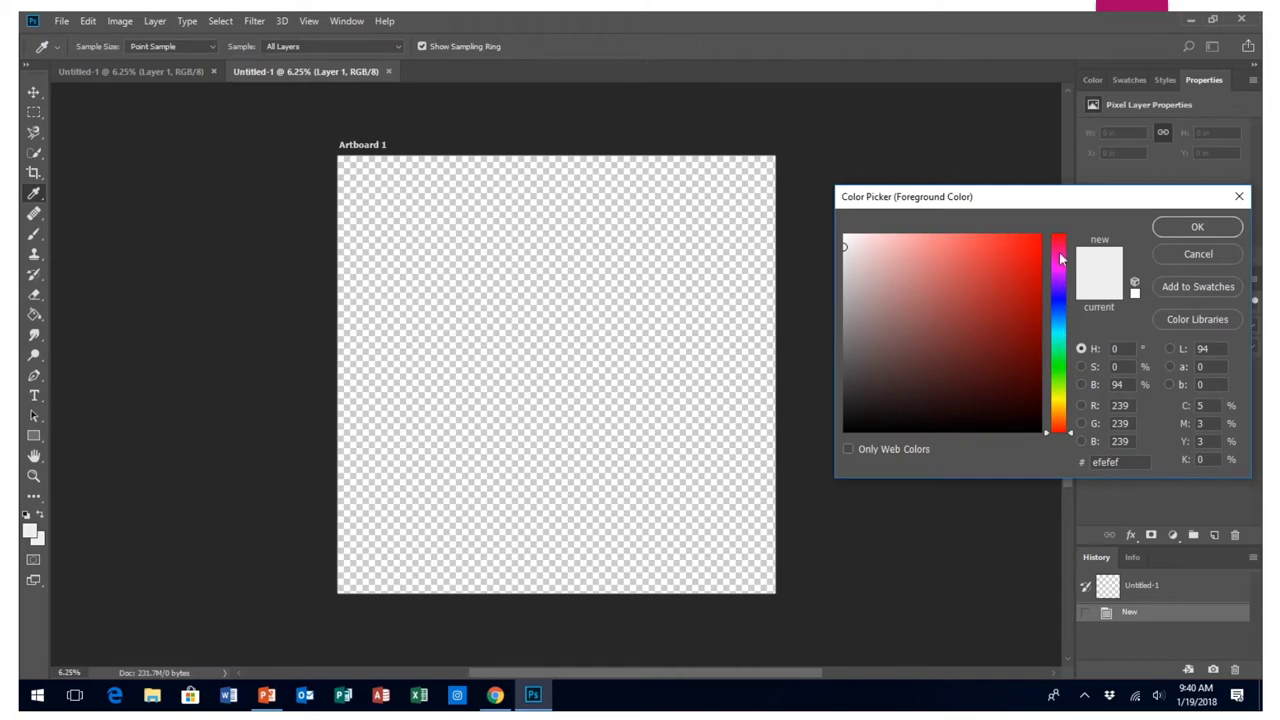
left_click(998, 272)
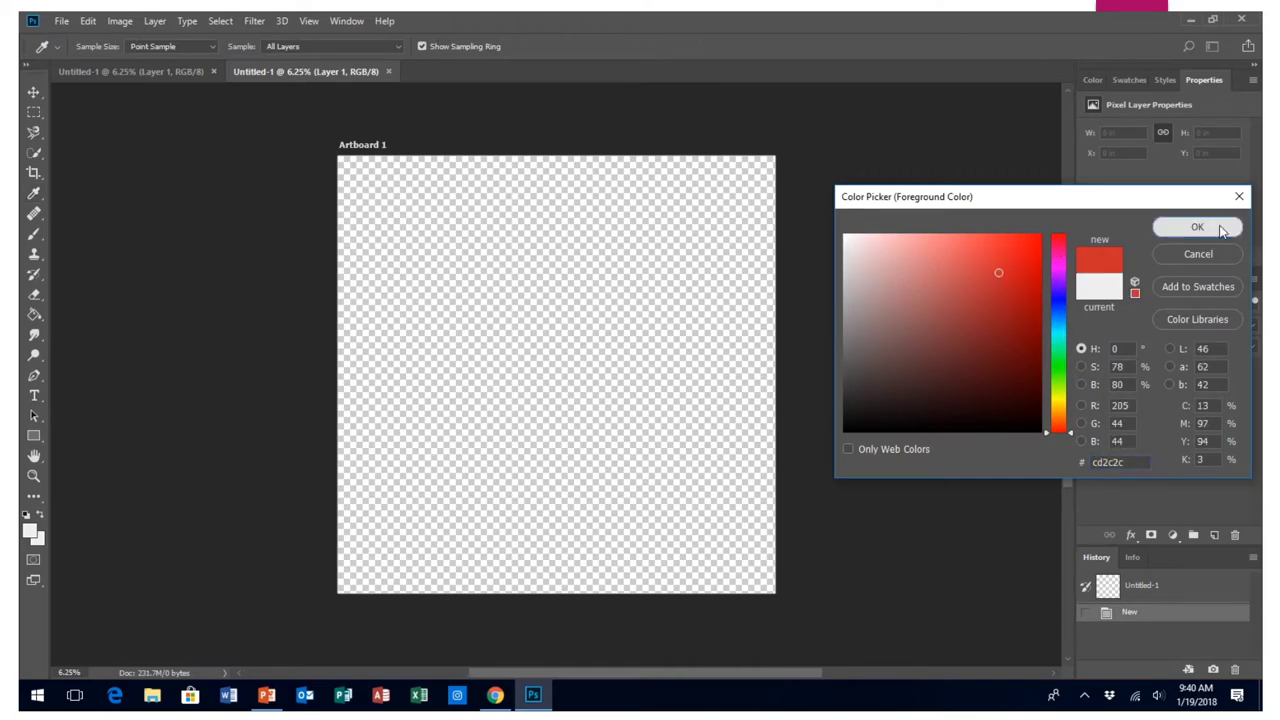
left_click(1222, 227)
left_click(41, 516)
- Set the foreground colour to light pink f999f6
left_click(29, 530)
left_click(1058, 265)
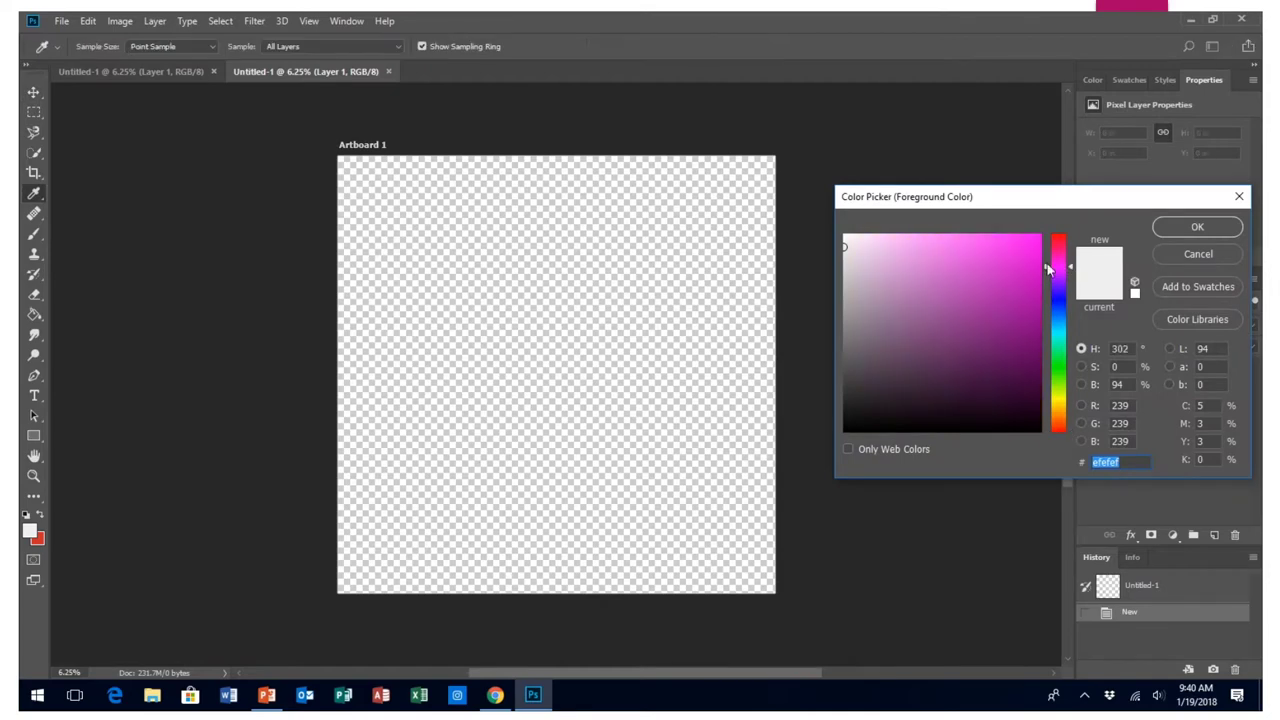
left_click(925, 240)
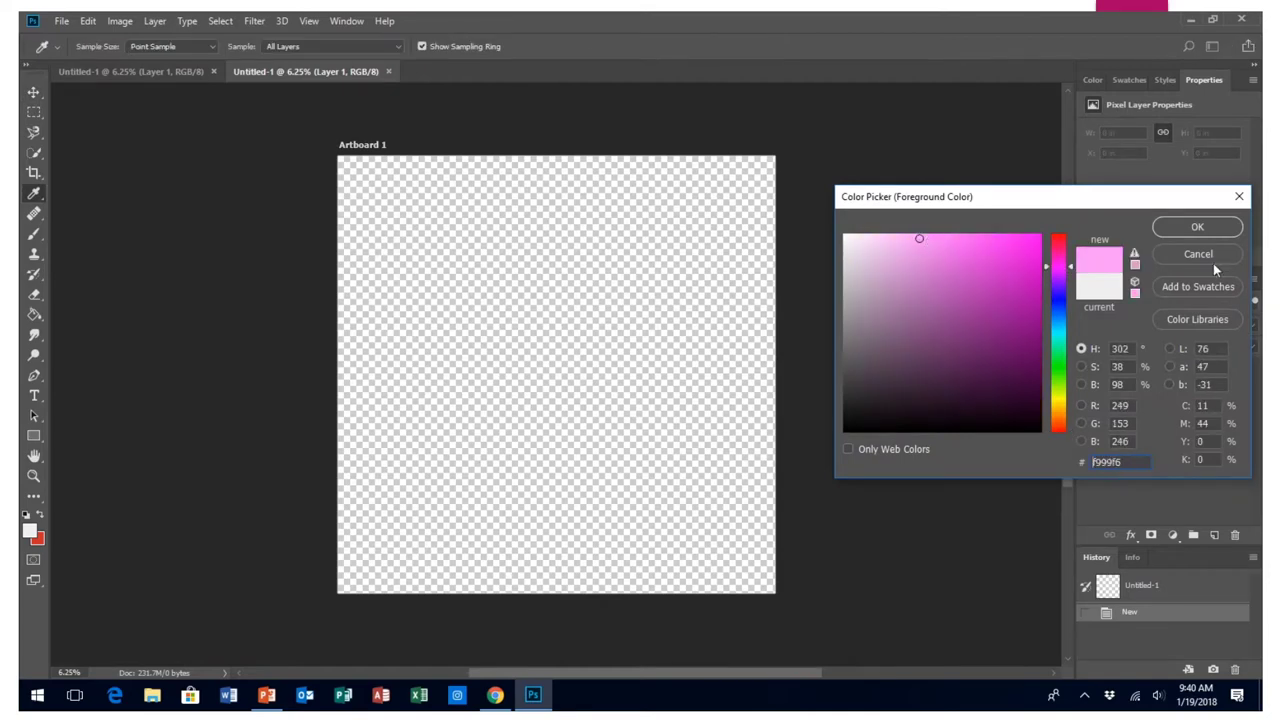
left_click(1212, 229)
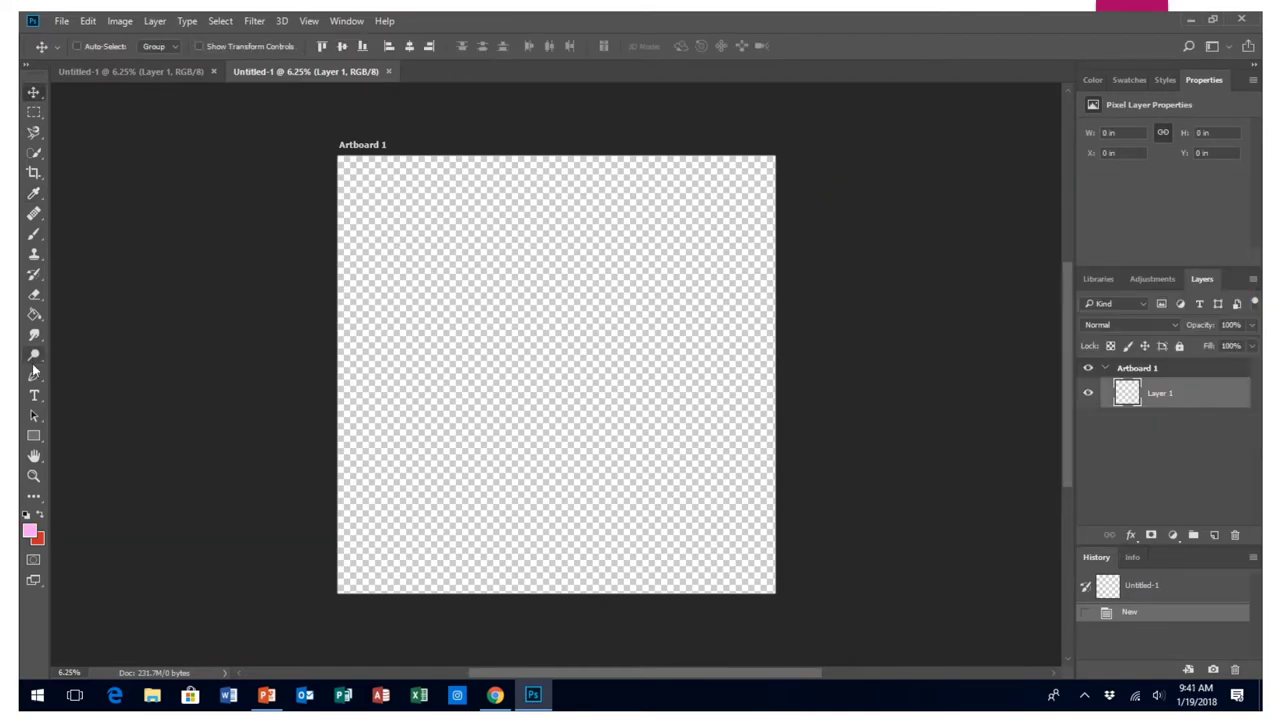
left_click(34, 314)
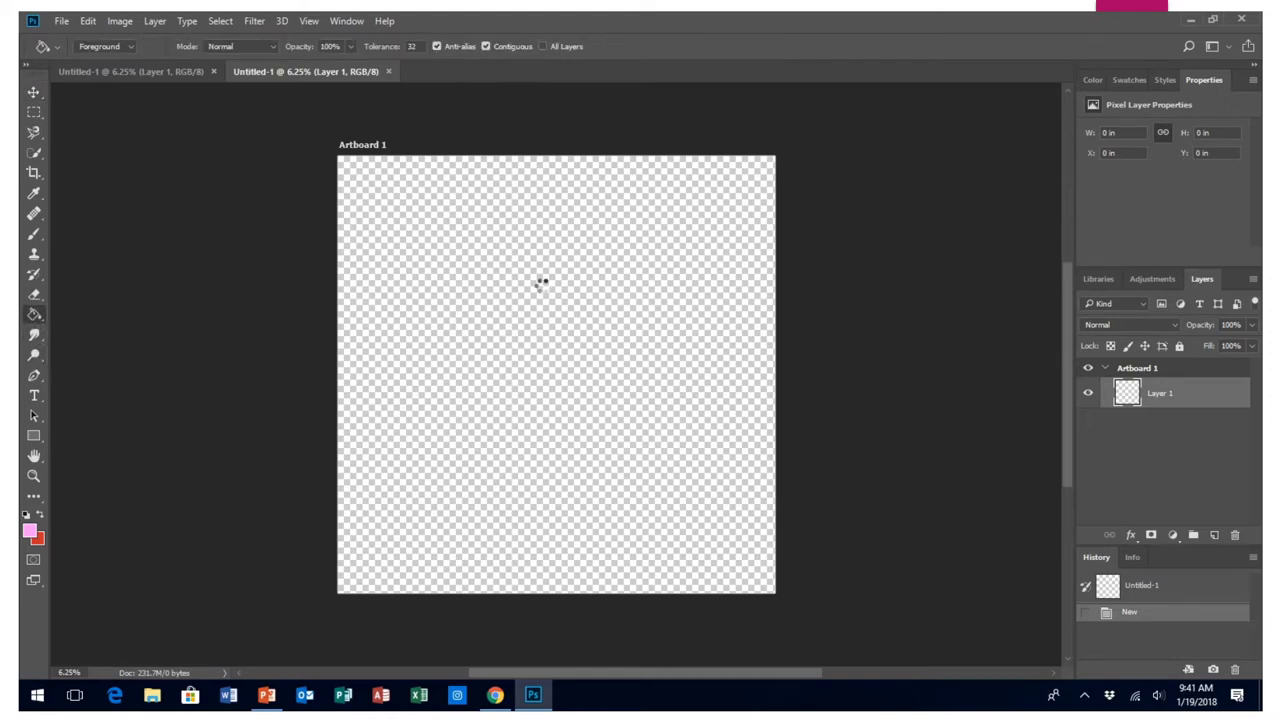
- Fill the empty canvas with pink and start the Render > Fibers filter
left_click(220, 20)
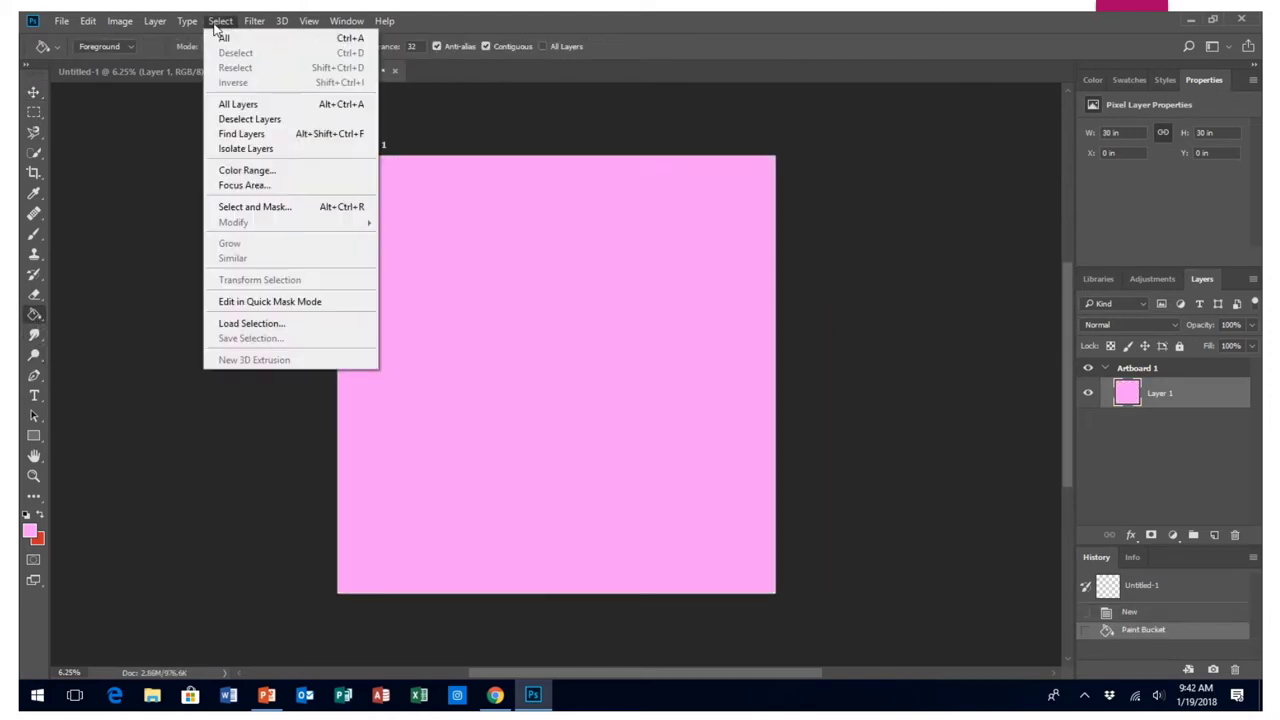
mouse_move(254, 20)
mouse_move(302, 270)
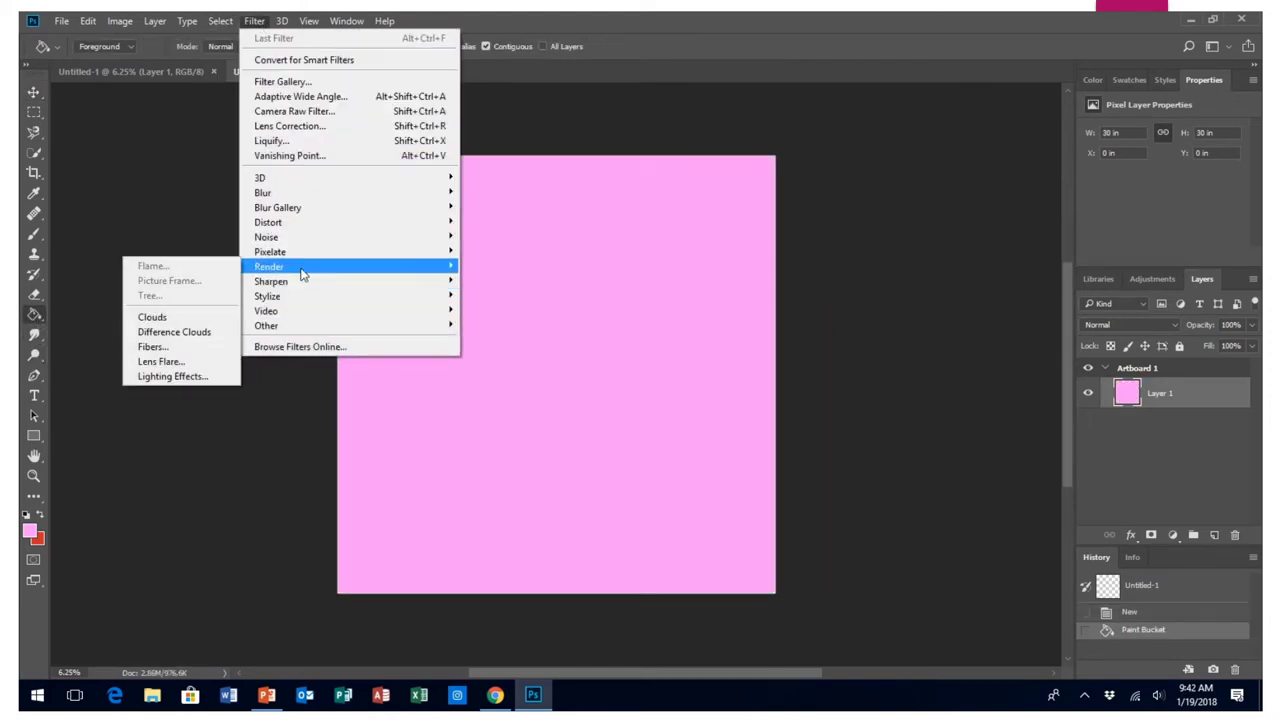
left_click(198, 355)
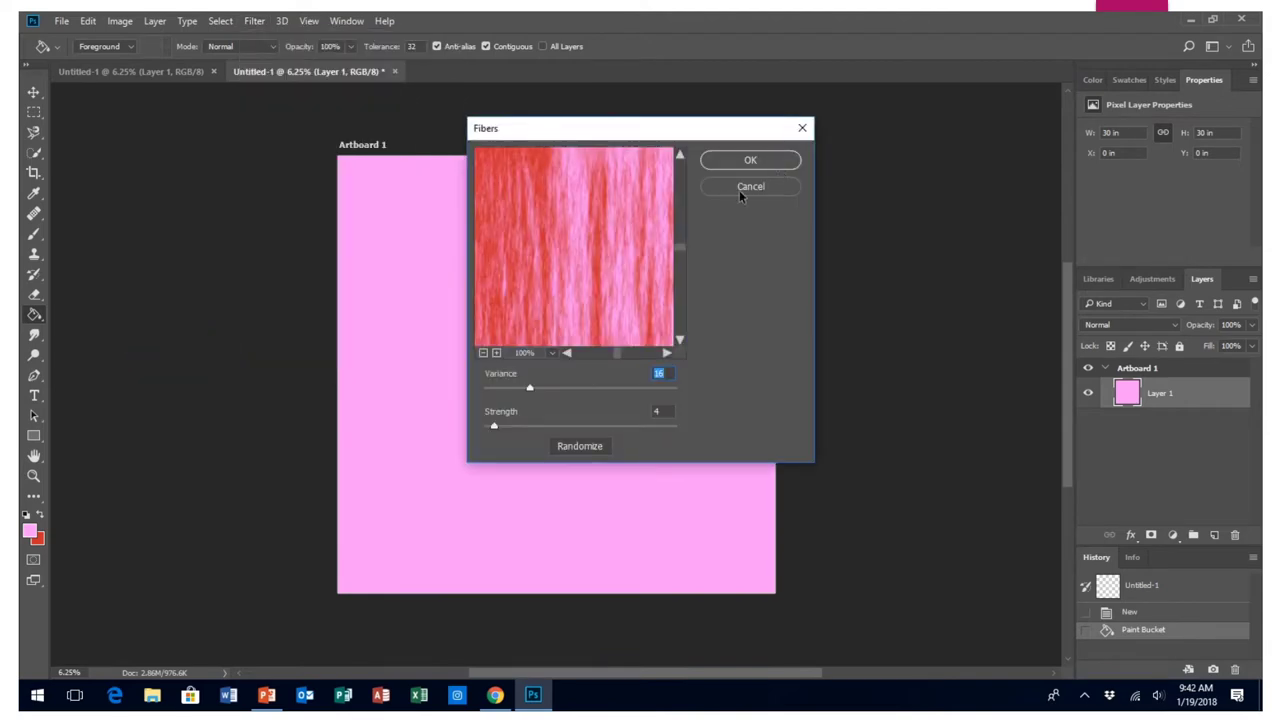
- Set fiber Variance to 25, adjust Strength at 100% preview, and apply Fibers
left_click_drag(531, 389, 558, 387)
left_click(483, 353)
left_click(483, 354)
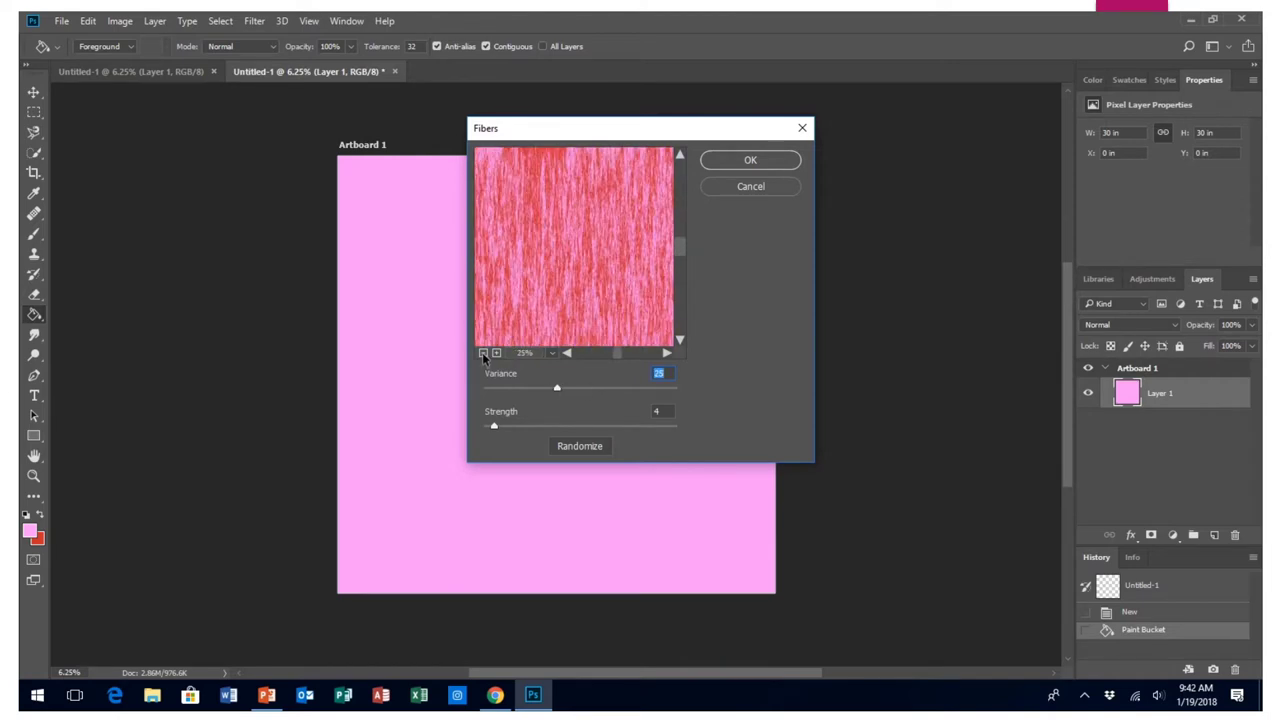
left_click(483, 354)
left_click(552, 353)
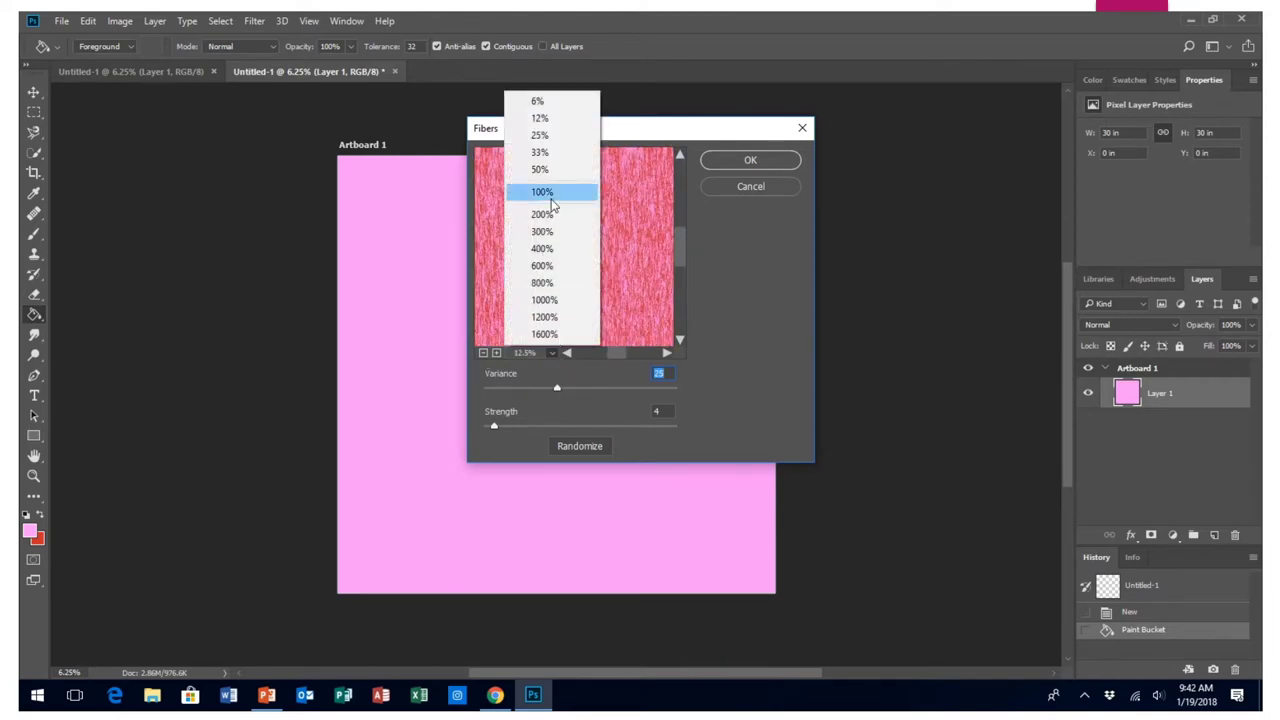
left_click(550, 194)
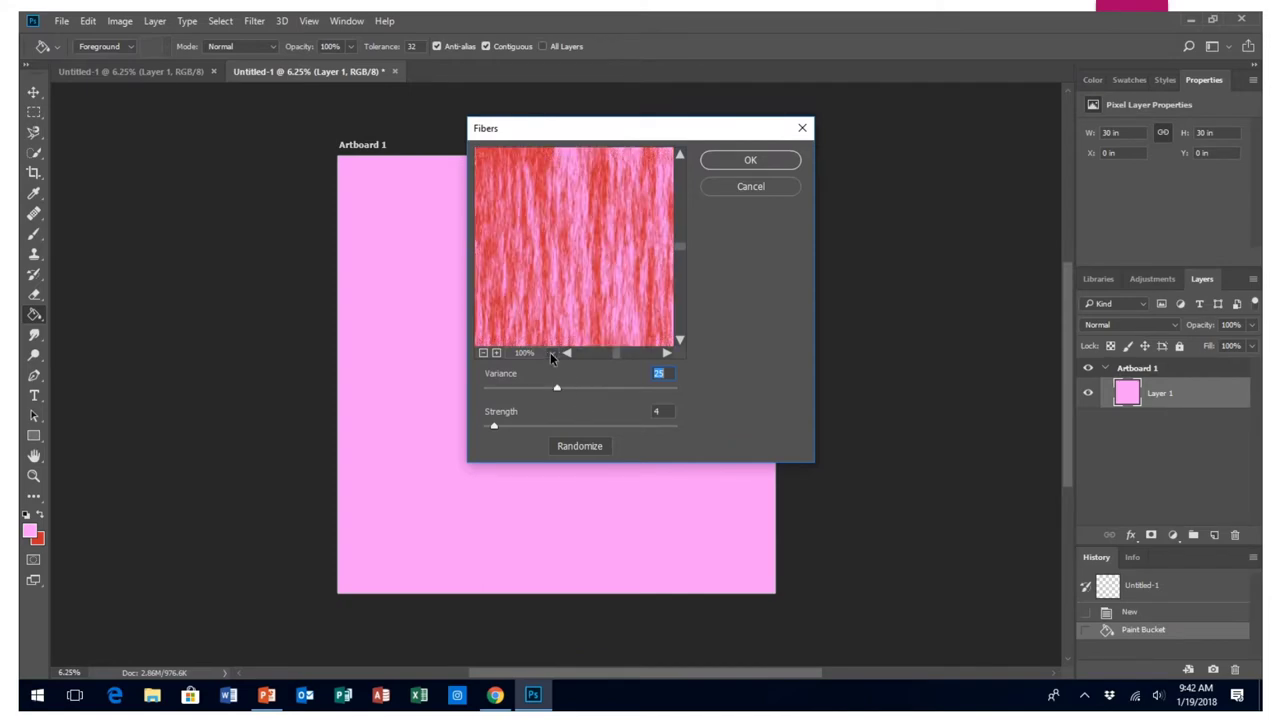
mouse_move(493, 427)
left_mouse_down()
mouse_move(518, 428)
mouse_move(490, 426)
left_mouse_up()
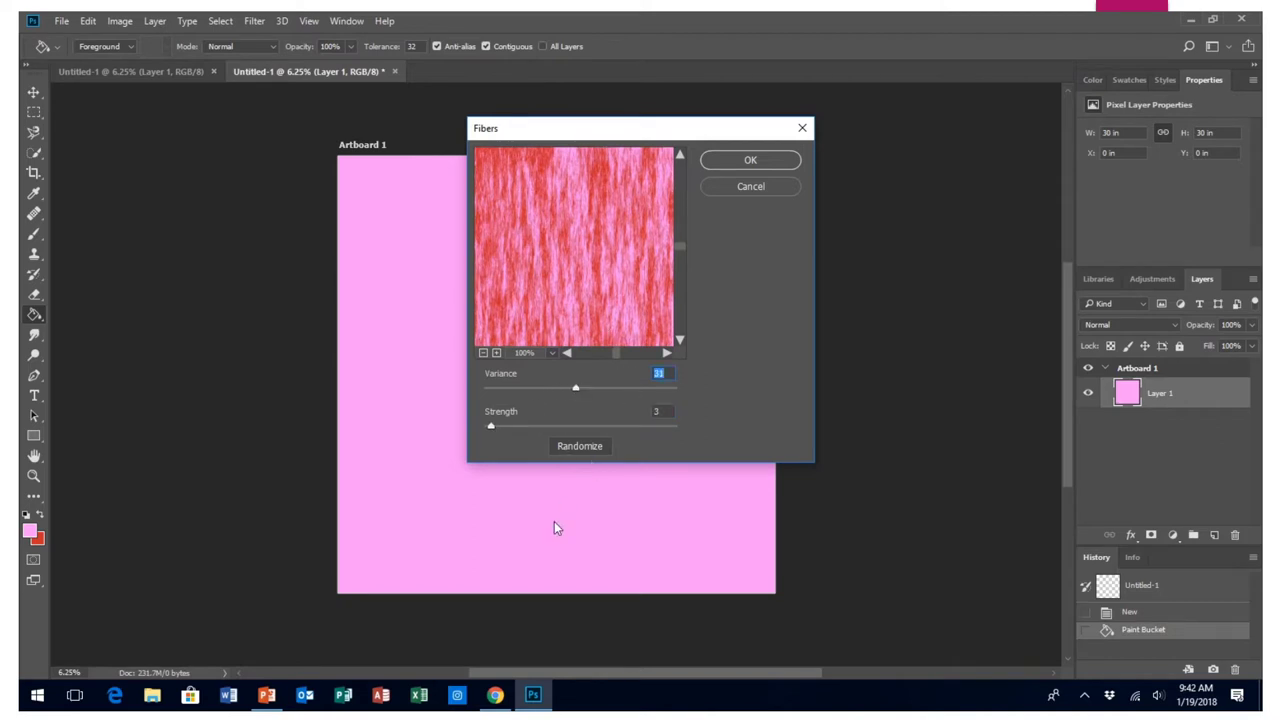
left_click(751, 159)
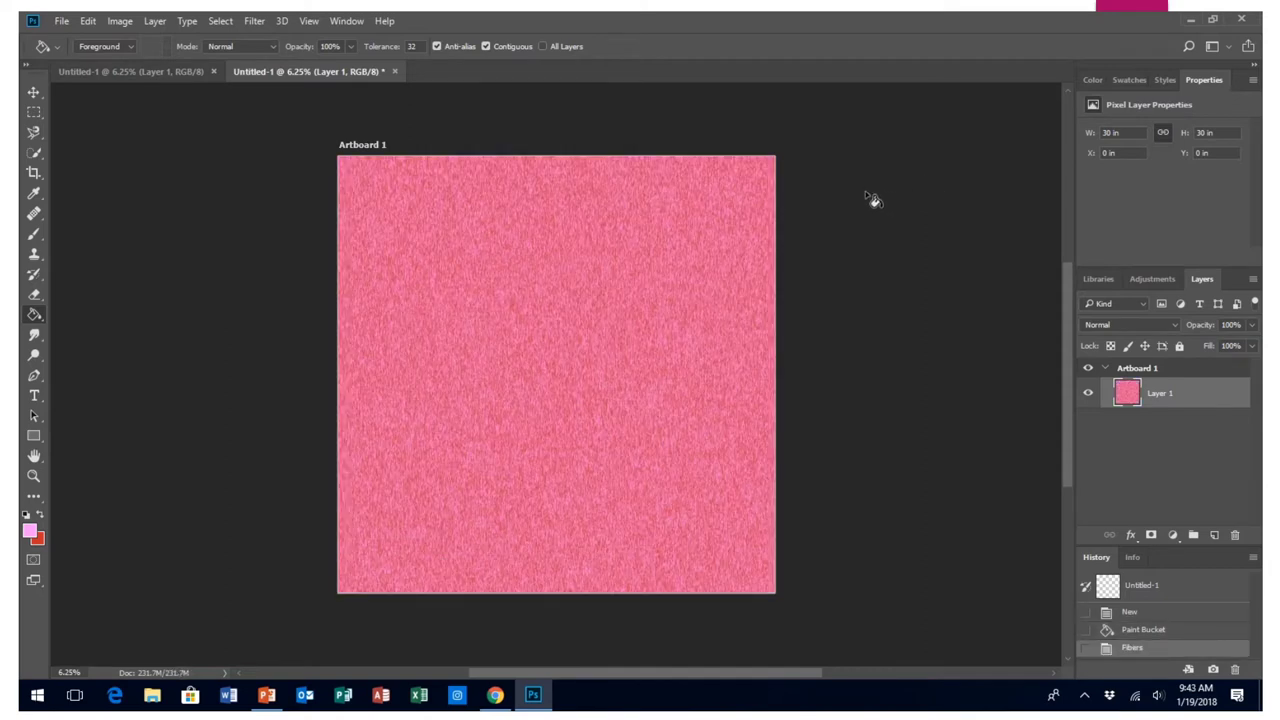
left_click(254, 21)
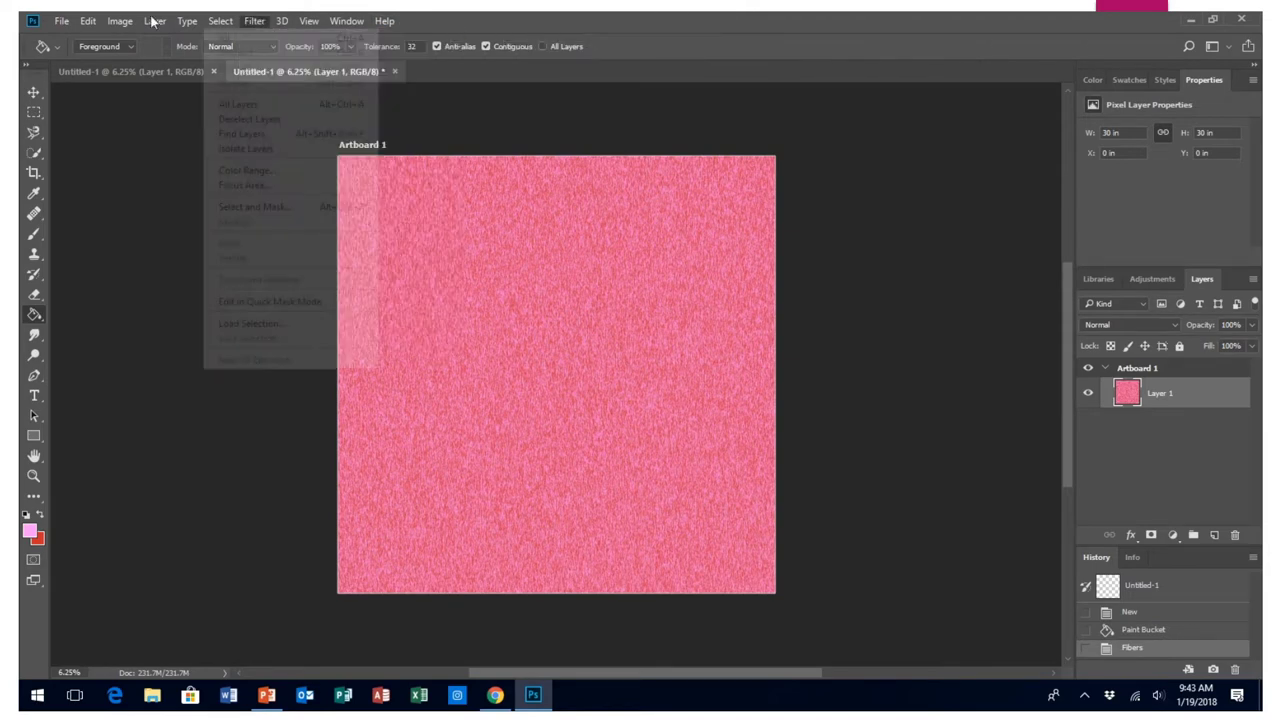
- Resize the fiber image to 1000 pixels wide, proportions linked, via Image Size
mouse_move(120, 21)
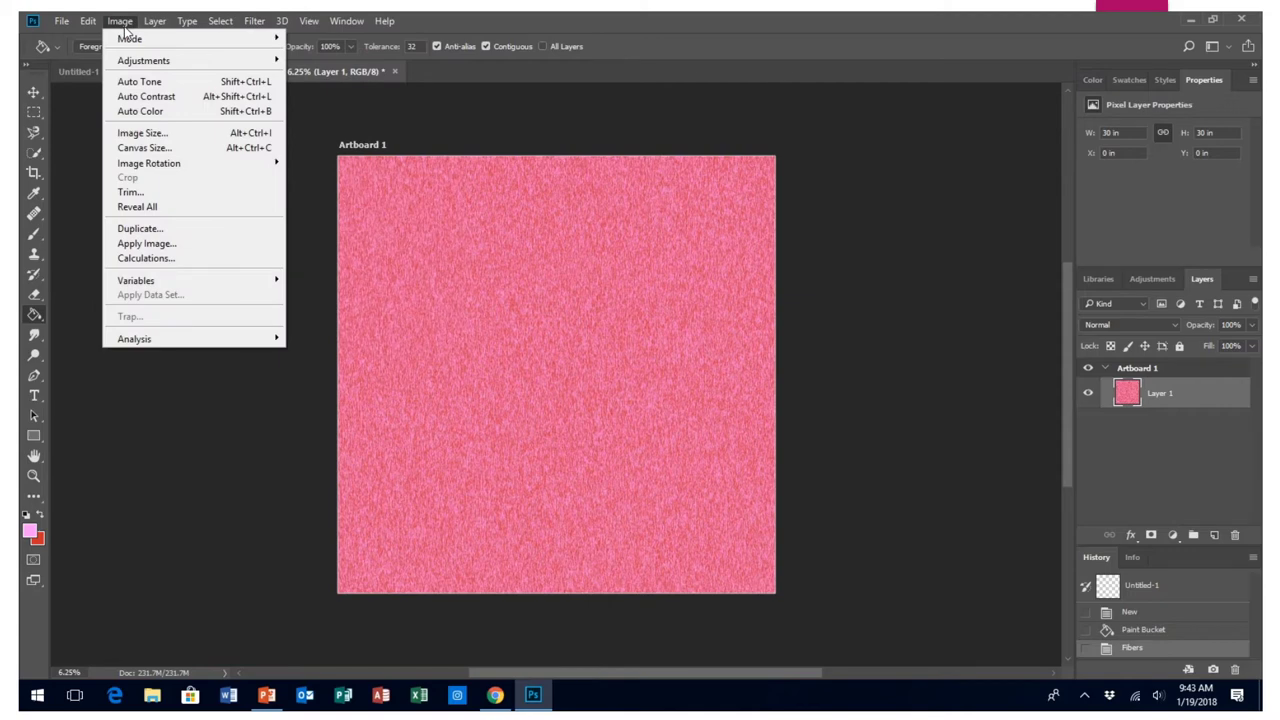
left_click(135, 135)
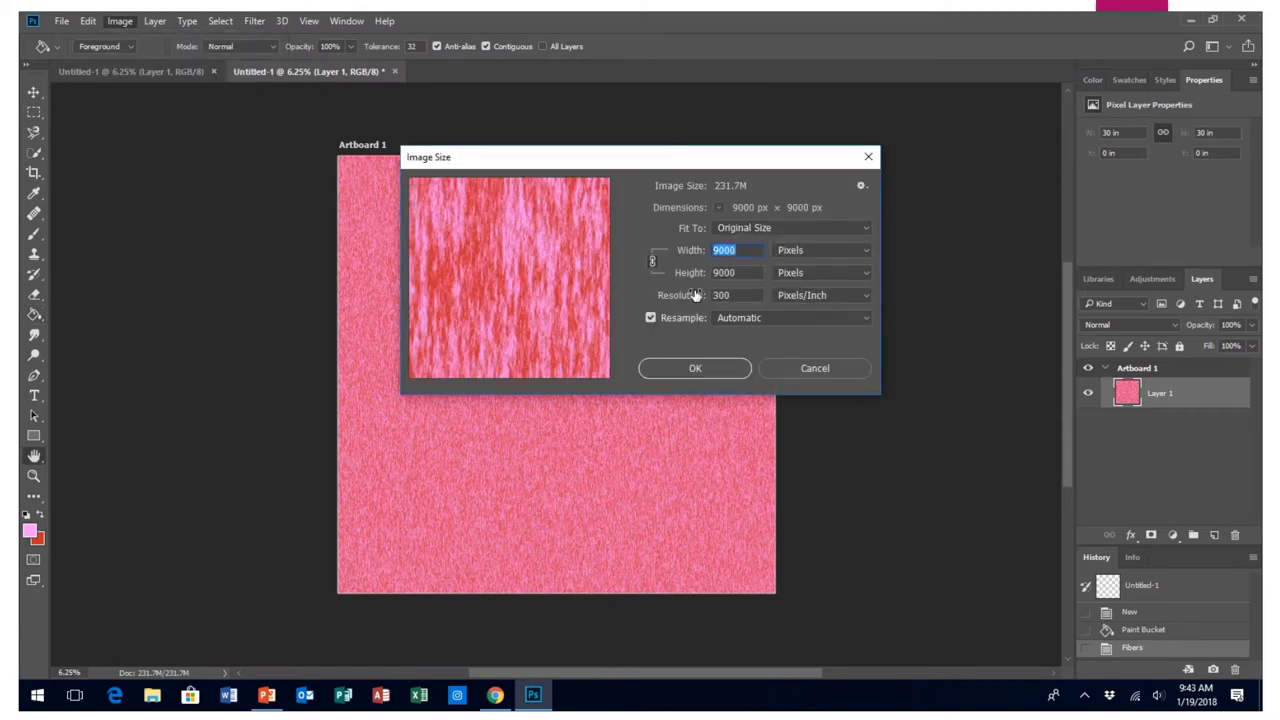
type("10")
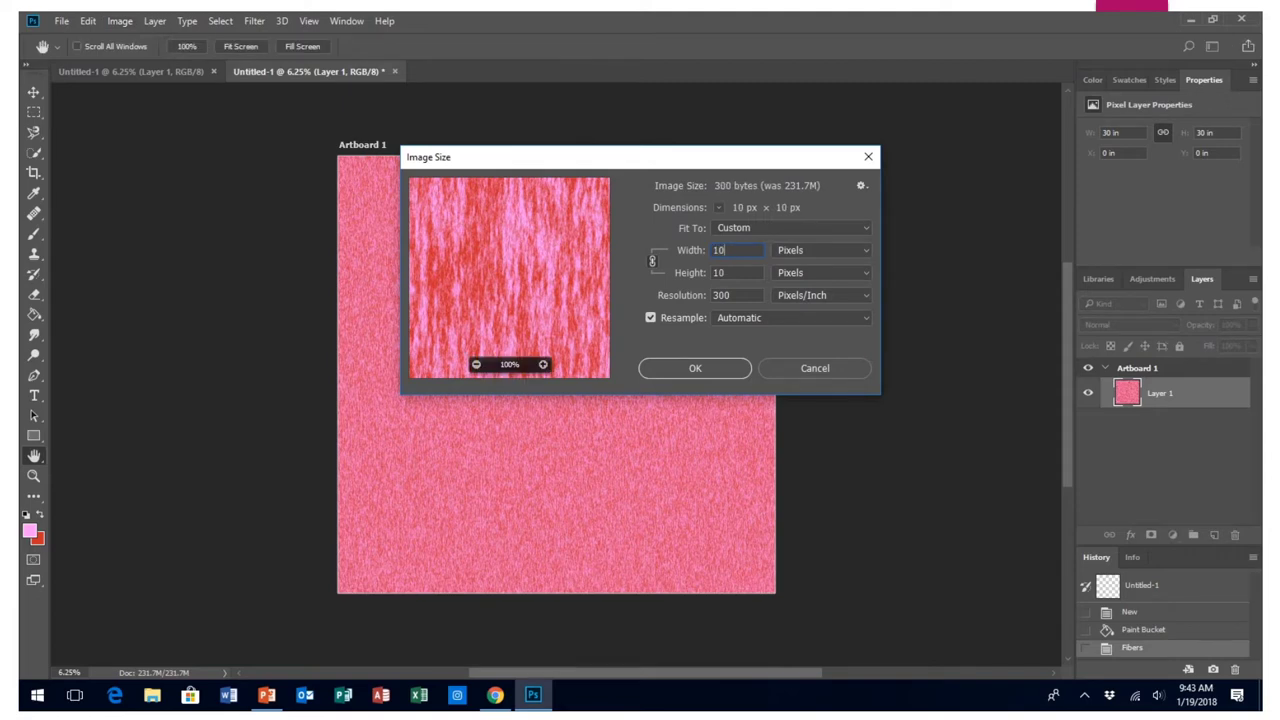
type("00")
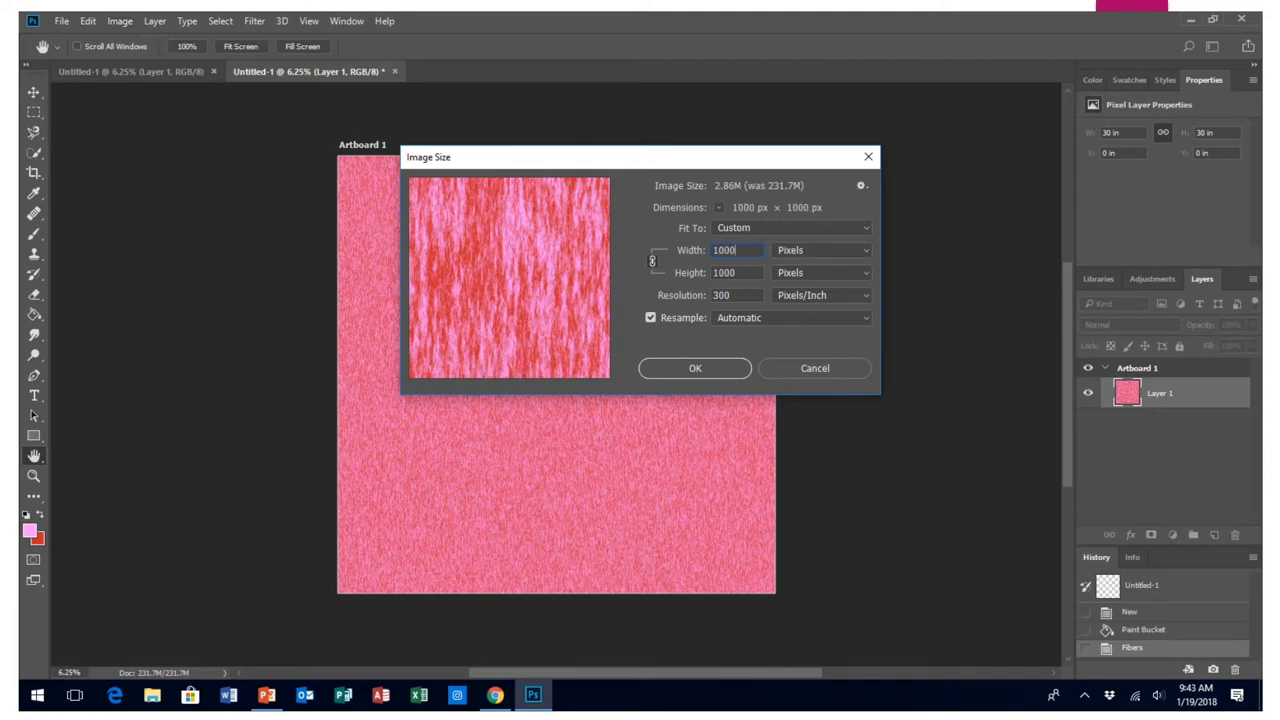
left_click(717, 370)
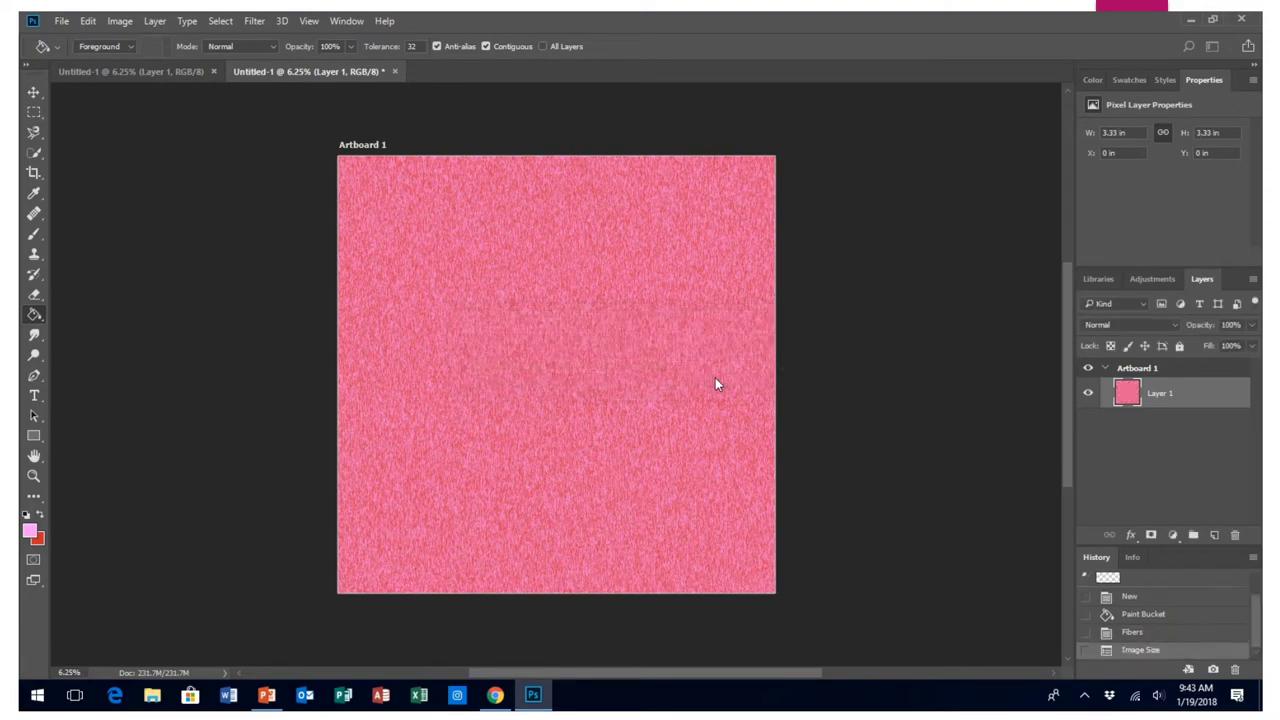
right_click(390, 208)
key("Escape")
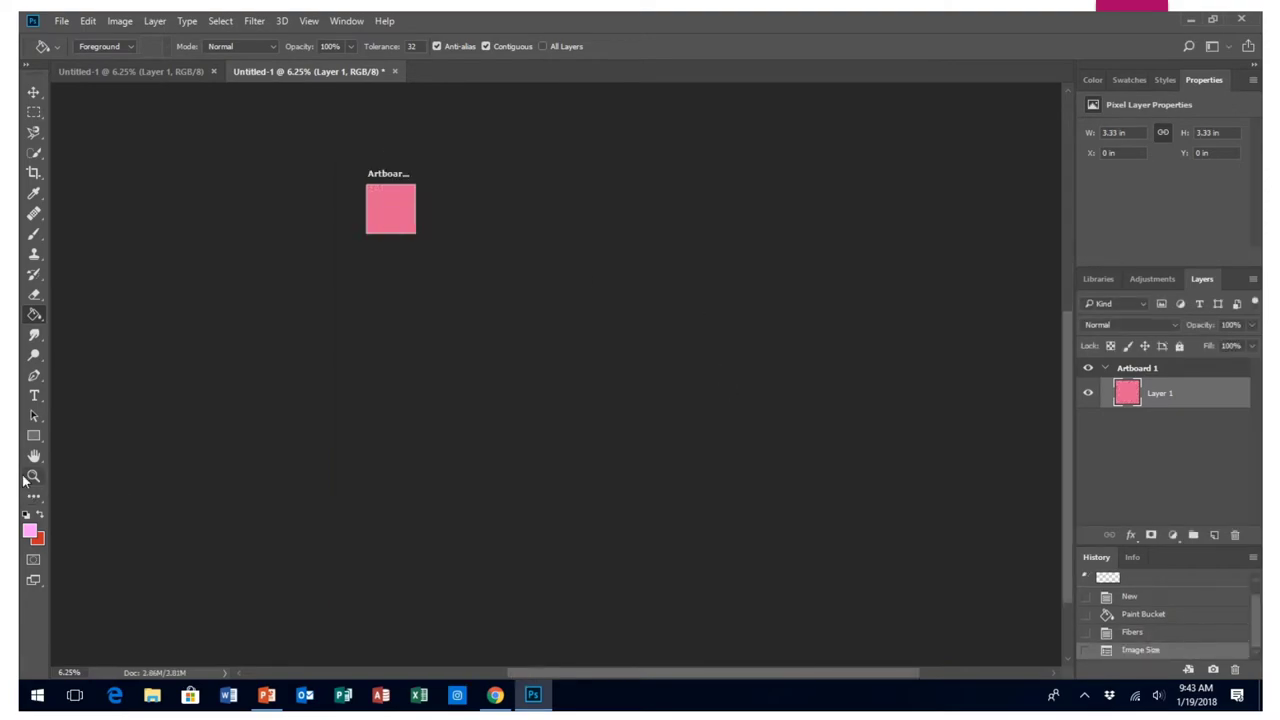
- Fit the view, open Liquify, and sweep a curve with a 777-size Forward Warp brush
key("z")
key("ctrl+0")
left_click(254, 20)
left_click(290, 144)
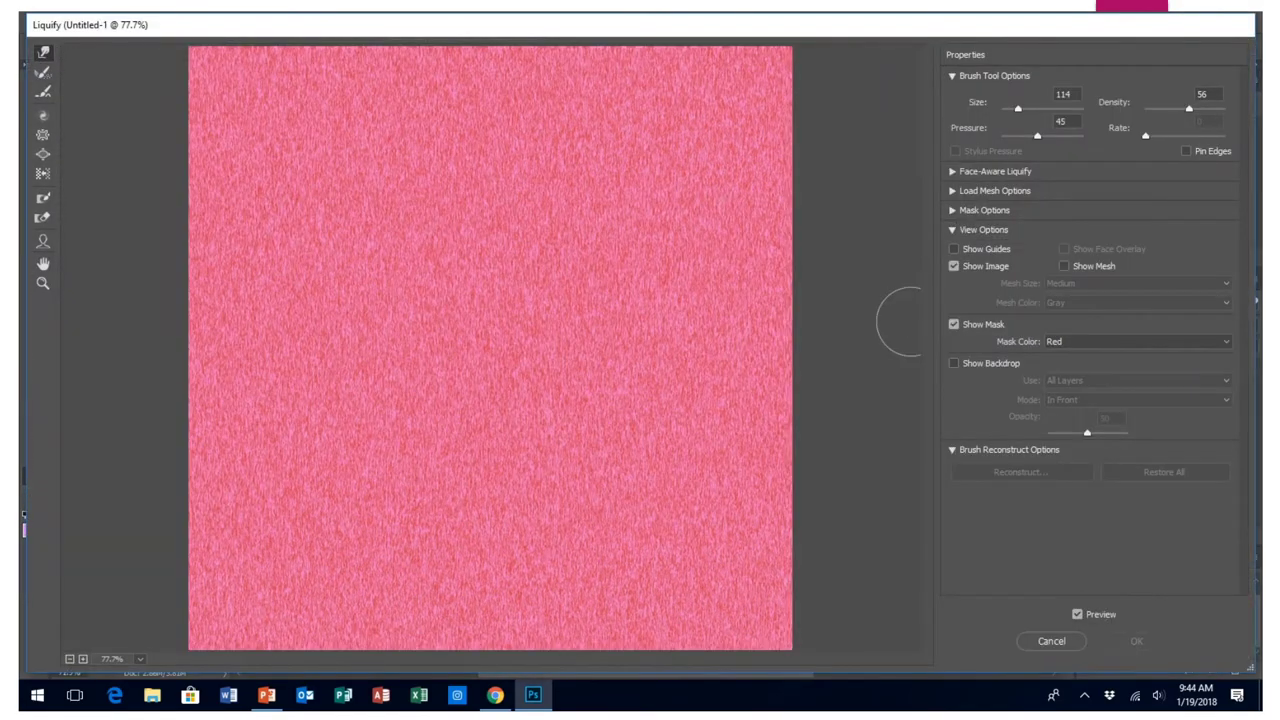
left_click_drag(1036, 108, 1032, 108)
mouse_move(745, 78)
left_mouse_down()
mouse_move(637, 263)
mouse_move(444, 334)
mouse_move(597, 292)
mouse_move(458, 158)
mouse_move(412, 317)
mouse_move(500, 437)
mouse_move(655, 420)
mouse_move(562, 109)
mouse_move(575, 126)
mouse_move(712, 96)
mouse_move(764, 36)
mouse_move(690, 243)
mouse_move(525, 275)
mouse_move(756, 344)
mouse_move(352, 372)
mouse_move(582, 479)
mouse_move(664, 562)
mouse_move(434, 465)
mouse_move(583, 185)
mouse_move(441, 241)
mouse_move(638, 308)
mouse_move(335, 375)
mouse_move(396, 131)
mouse_move(425, 122)
mouse_move(456, 203)
mouse_move(682, 134)
mouse_move(696, 312)
mouse_move(740, 420)
mouse_move(338, 176)
mouse_move(291, 288)
mouse_move(134, 279)
mouse_move(123, 154)
mouse_move(212, 151)
mouse_move(388, 179)
mouse_move(222, 11)
mouse_move(691, 541)
mouse_move(398, 420)
mouse_move(248, 547)
mouse_move(275, 562)
mouse_move(192, 650)
mouse_move(197, 623)
mouse_move(56, 710)
mouse_move(267, 601)
mouse_move(158, 672)
mouse_move(335, 570)
mouse_move(220, 680)
mouse_move(169, 693)
mouse_move(551, 525)
mouse_move(755, 587)
mouse_move(778, 620)
mouse_move(602, 432)
mouse_move(645, 309)
mouse_move(666, 176)
mouse_move(796, 130)
mouse_move(868, 53)
mouse_move(914, 86)
left_mouse_up()
- Twirl clockwise swirls through the upper and lower texture with a 509-size brush
left_click(43, 115)
left_click_drag(295, 208, 305, 160)
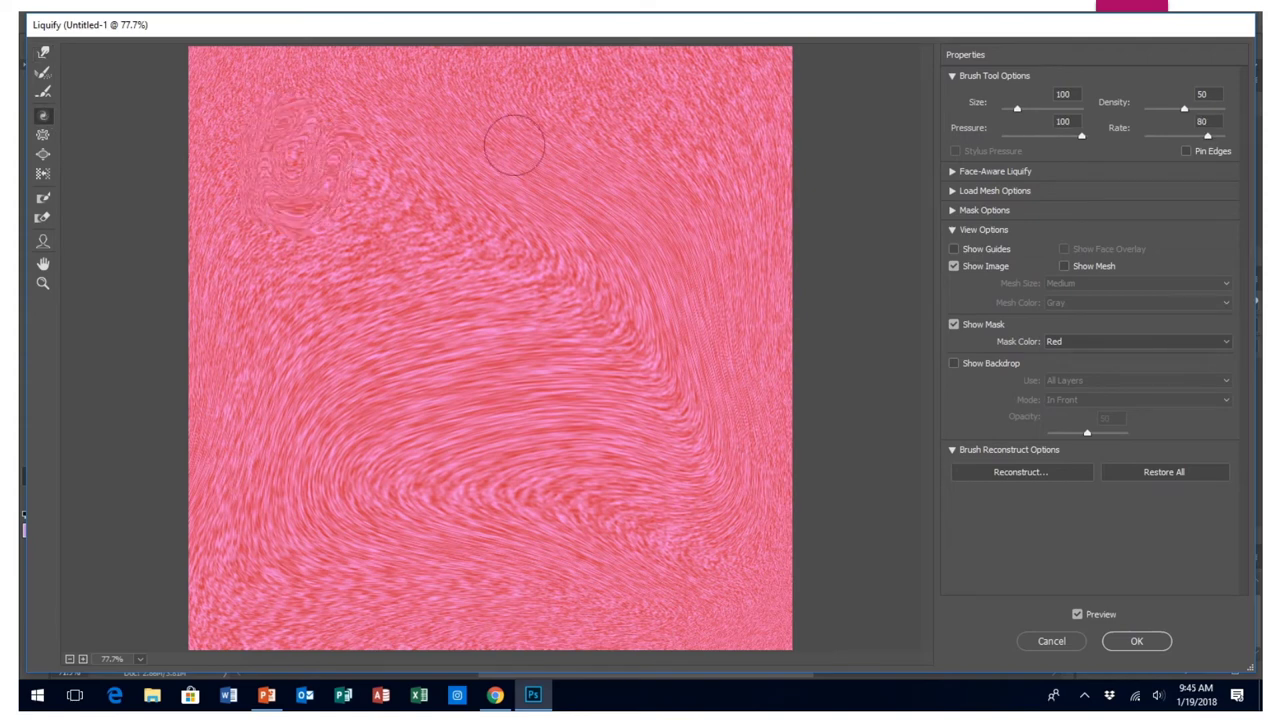
mouse_move(1017, 108)
left_mouse_down()
mouse_move(1047, 108)
mouse_move(1028, 108)
left_mouse_up()
left_click(267, 165)
mouse_move(267, 165)
left_mouse_down()
mouse_move(289, 197)
mouse_move(632, 159)
mouse_move(702, 173)
mouse_move(706, 304)
left_mouse_up()
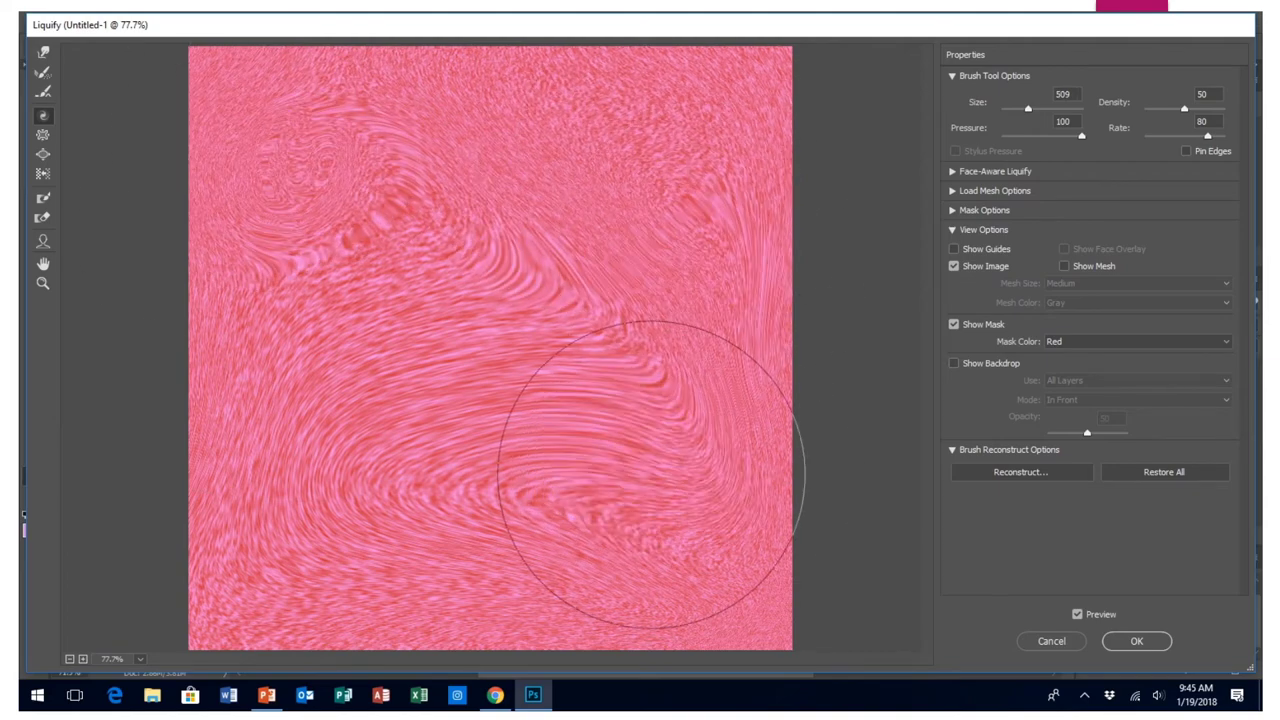
left_click_drag(651, 474, 520, 471)
mouse_move(263, 423)
left_mouse_down()
mouse_move(251, 343)
mouse_move(451, 143)
mouse_move(500, 166)
mouse_move(614, 114)
mouse_move(673, 312)
mouse_move(694, 331)
mouse_move(711, 497)
mouse_move(600, 558)
mouse_move(292, 532)
mouse_move(270, 550)
left_mouse_up()
- Pucker the texture along the top-right edge, then smooth away the dark pinched spot
left_click(43, 134)
mouse_move(479, 130)
left_mouse_down()
mouse_move(567, 112)
mouse_move(727, 104)
mouse_move(760, 161)
mouse_move(760, 226)
mouse_move(748, 189)
mouse_move(694, 150)
mouse_move(633, 150)
mouse_move(612, 183)
mouse_move(630, 292)
mouse_move(599, 355)
mouse_move(517, 328)
mouse_move(489, 286)
mouse_move(398, 318)
mouse_move(356, 462)
mouse_move(372, 507)
mouse_move(503, 413)
left_mouse_up()
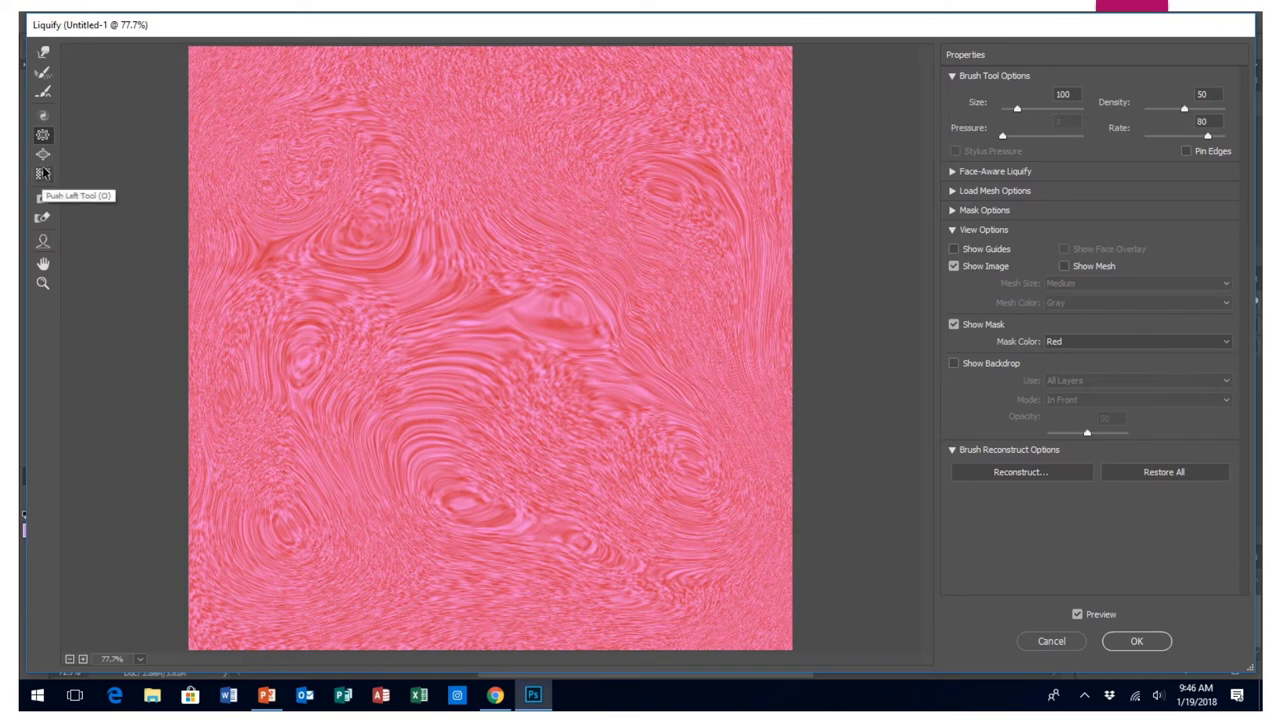
left_click(43, 91)
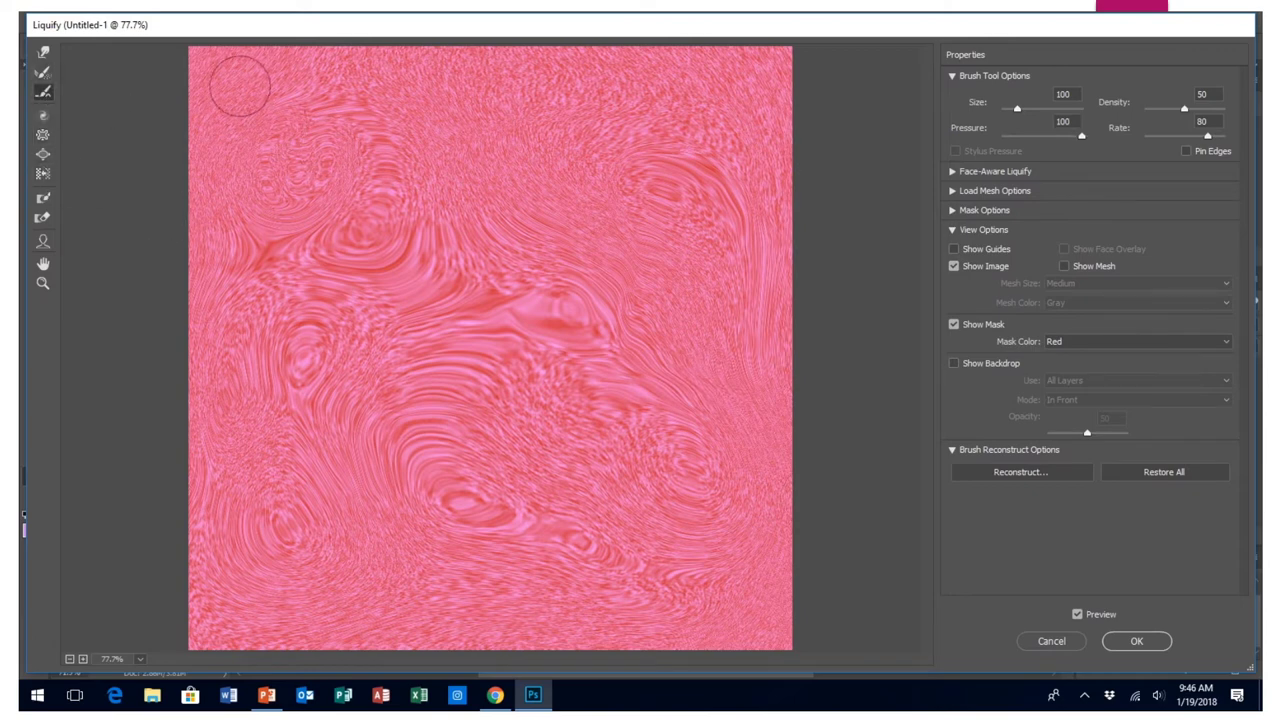
mouse_move(272, 242)
left_mouse_down()
mouse_move(454, 293)
mouse_move(498, 209)
mouse_move(411, 340)
mouse_move(502, 364)
mouse_move(532, 343)
mouse_move(442, 345)
mouse_move(554, 476)
mouse_move(559, 510)
mouse_move(517, 548)
mouse_move(434, 566)
mouse_move(394, 530)
mouse_move(383, 448)
mouse_move(463, 425)
mouse_move(553, 434)
mouse_move(647, 290)
mouse_move(612, 333)
mouse_move(563, 340)
mouse_move(524, 301)
mouse_move(420, 314)
mouse_move(513, 258)
mouse_move(429, 148)
left_mouse_up()
- Bloat four blobs across the texture, set brush size 8 then 32, and apply Liquify
left_click(43, 154)
left_click(443, 177)
left_click(591, 215)
left_click(687, 340)
left_click(766, 463)
left_click_drag(1019, 111, 1008, 109)
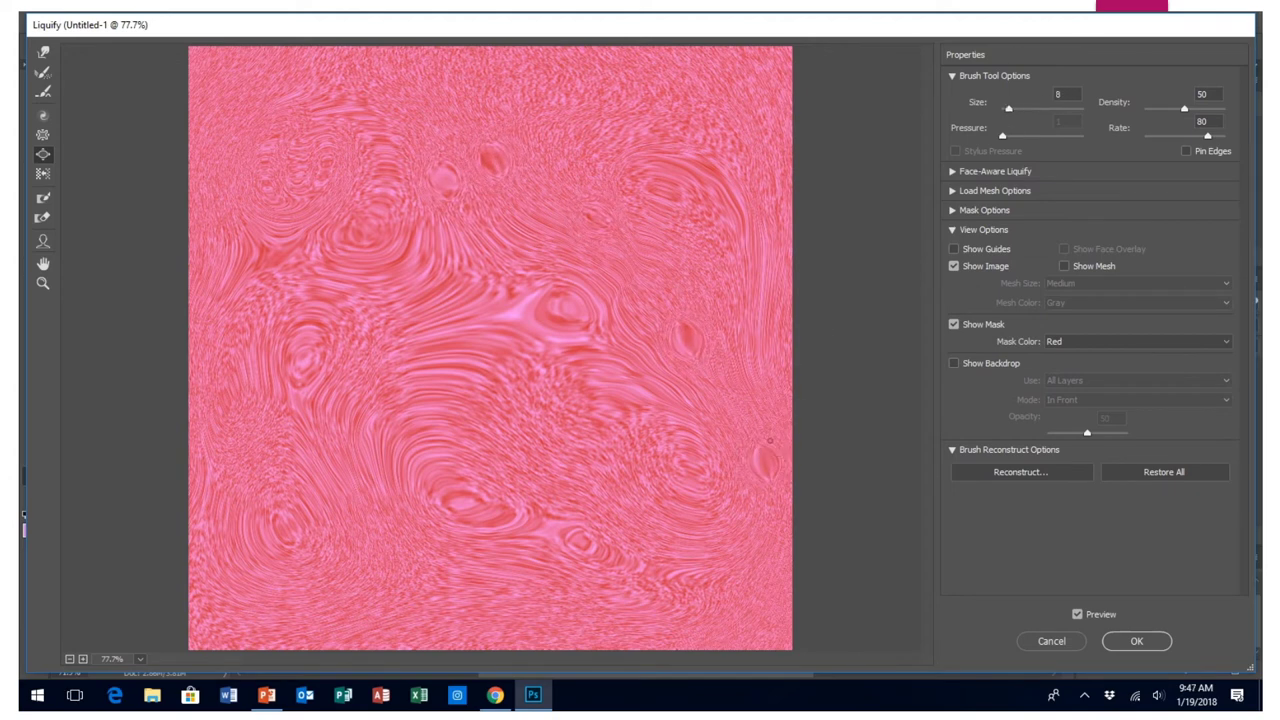
left_click_drag(1010, 116, 1014, 114)
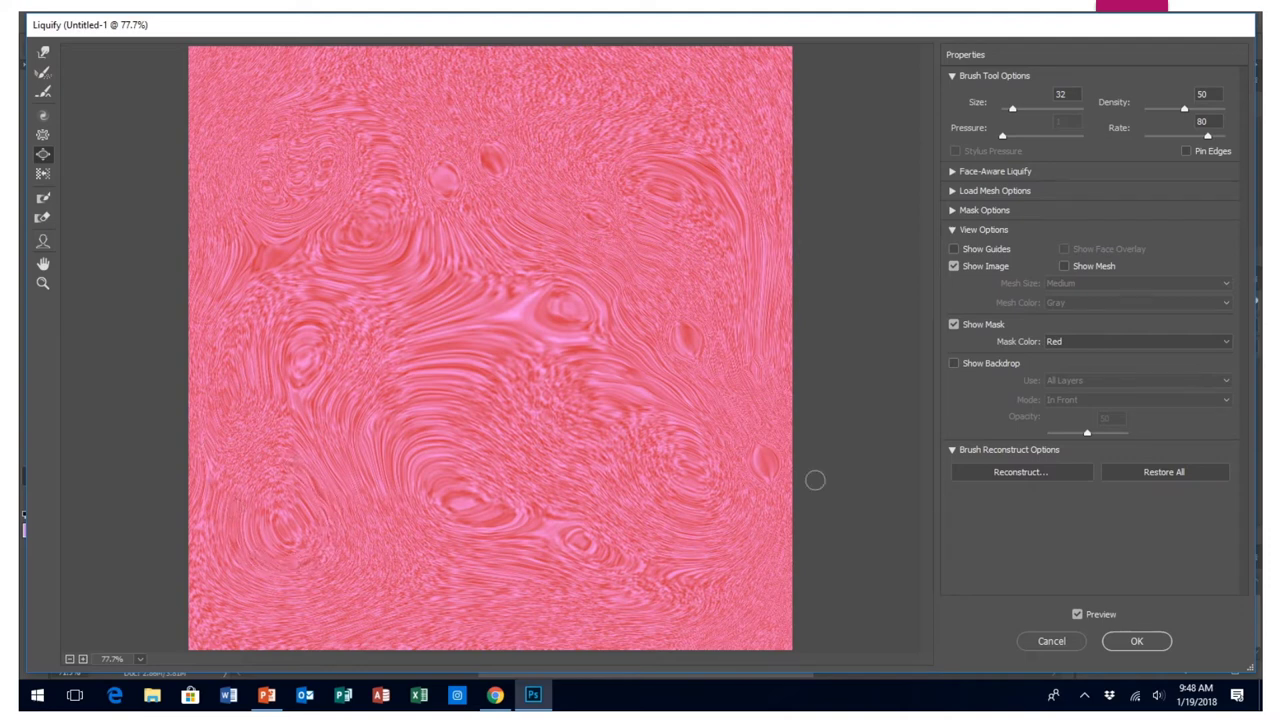
left_click(1150, 639)
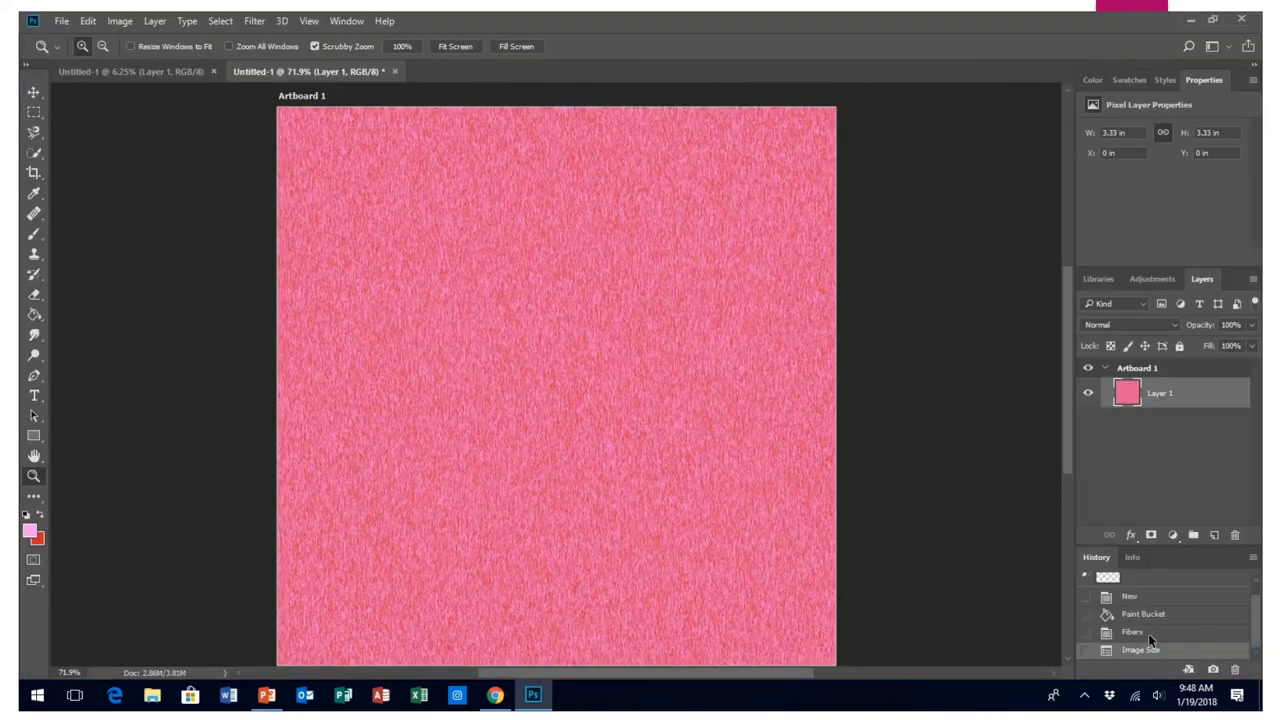
- Step back twice to the Fibers texture and reapply Liquify with the saved mesh
left_click(124, 22)
left_click(122, 22)
left_click(88, 22)
left_click(120, 67)
left_click(88, 21)
left_click(120, 67)
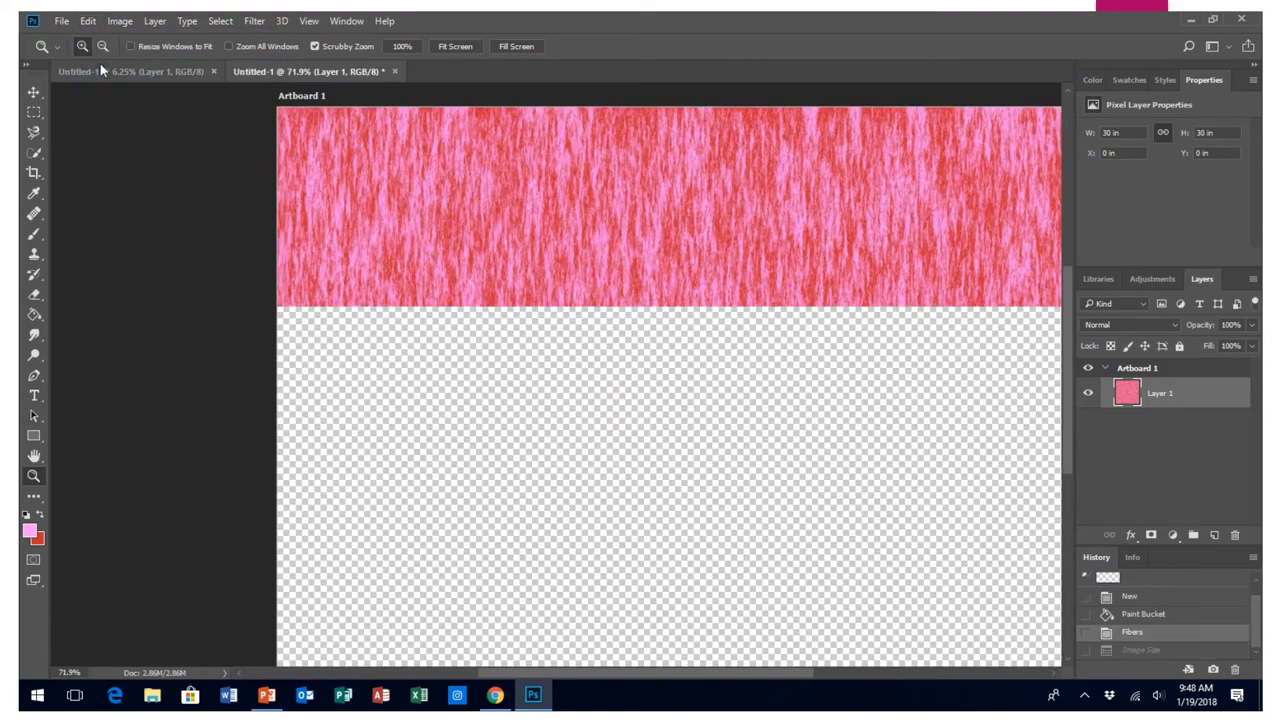
left_click(252, 21)
left_click(262, 36)
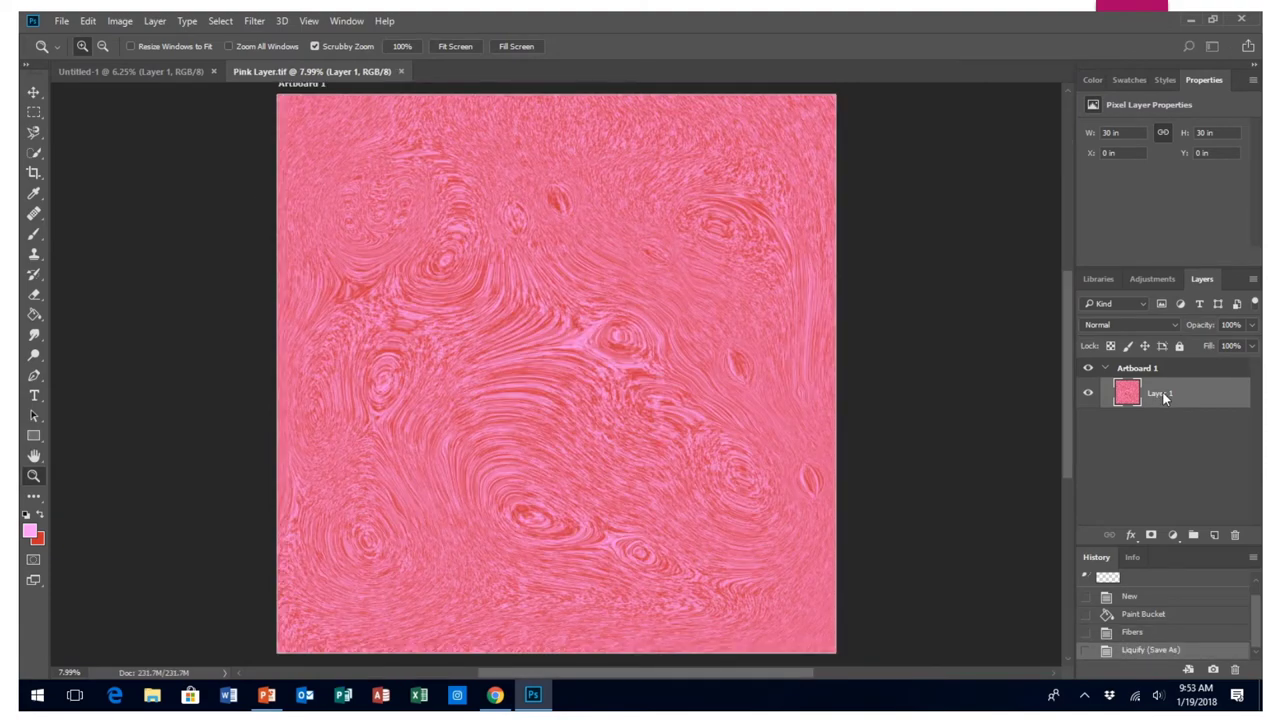
- Duplicate Layer 1 as Layer 1 copy
right_click(1164, 398)
left_click(896, 179)
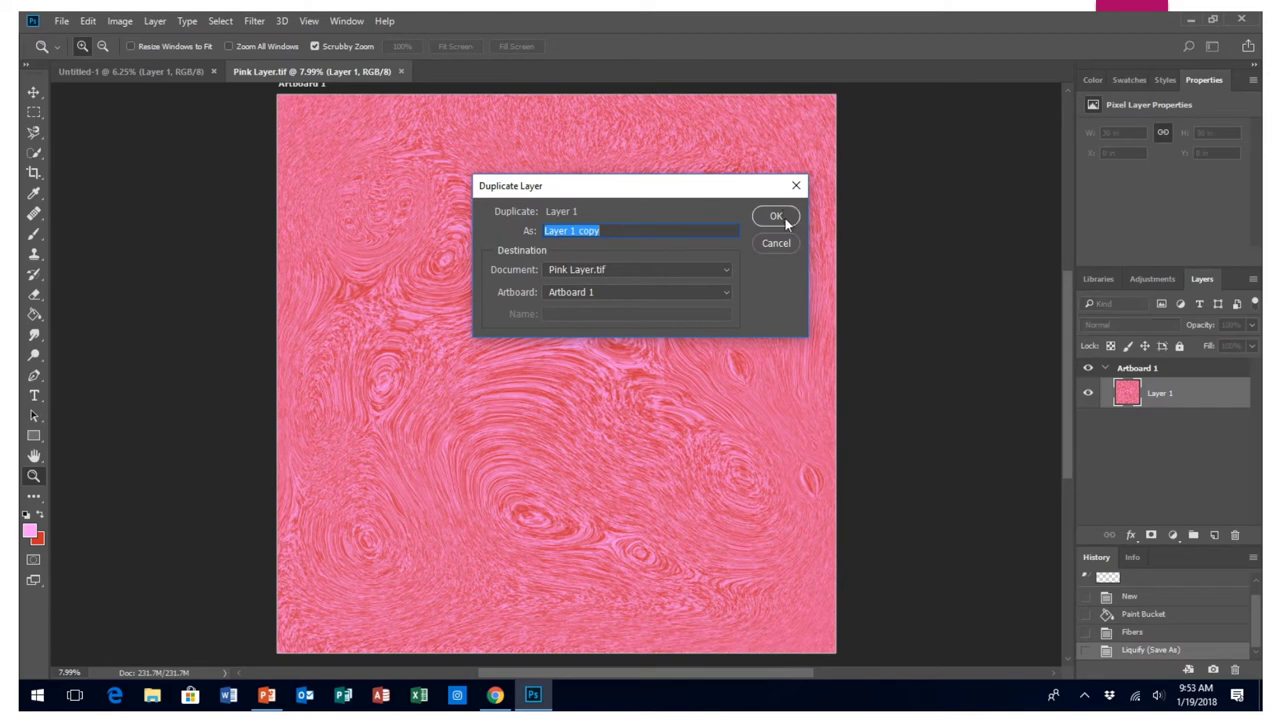
left_click(786, 224)
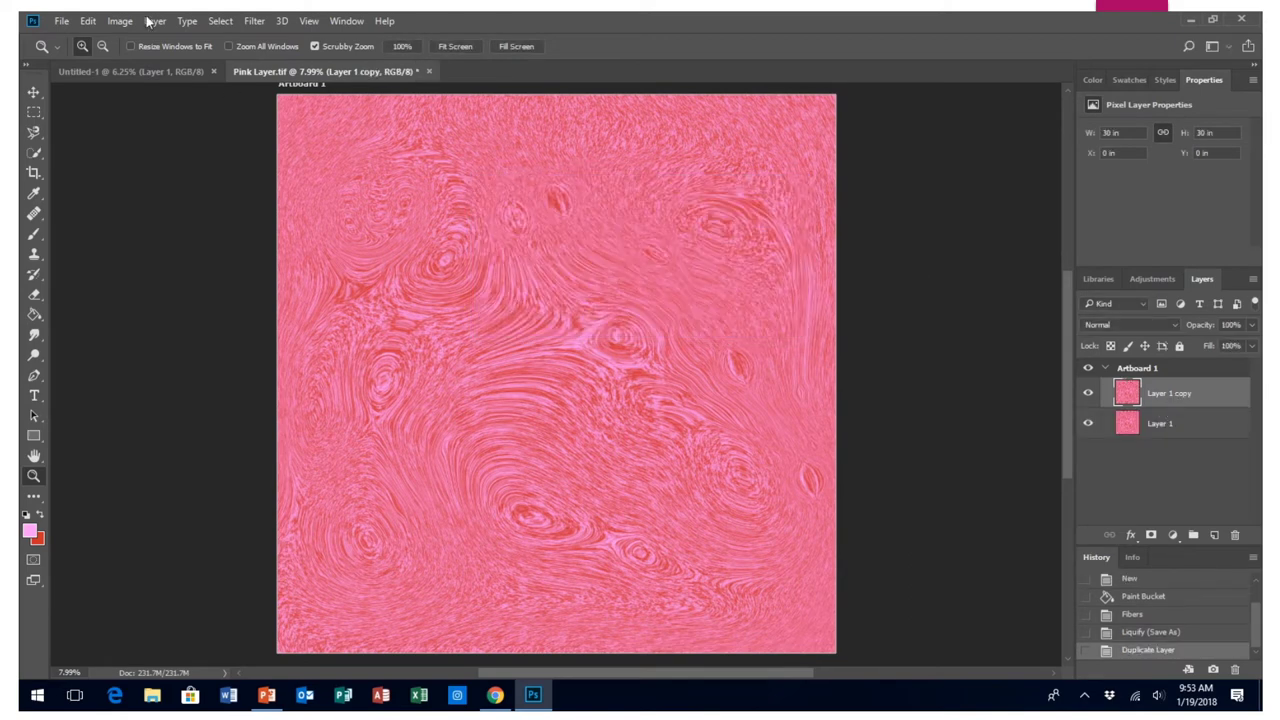
left_click(150, 21)
- Add a Black & White adjustment layer
mouse_move(236, 224)
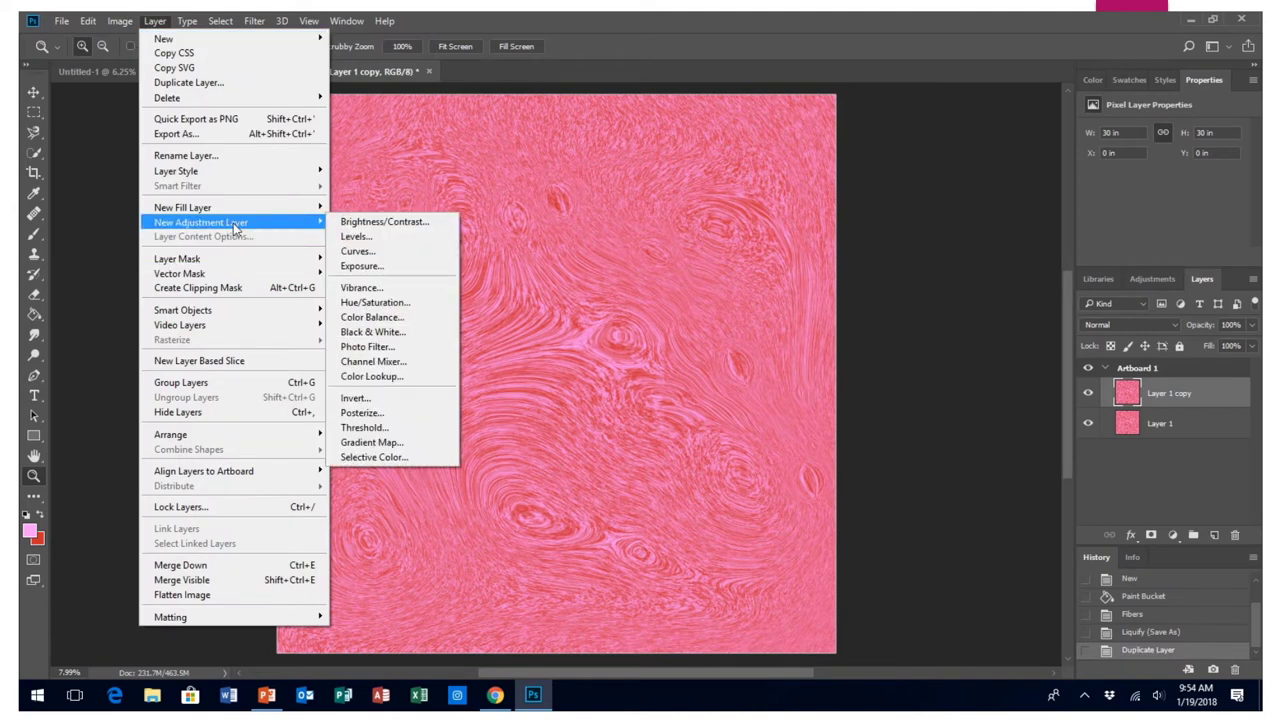
left_click(390, 332)
left_click(782, 229)
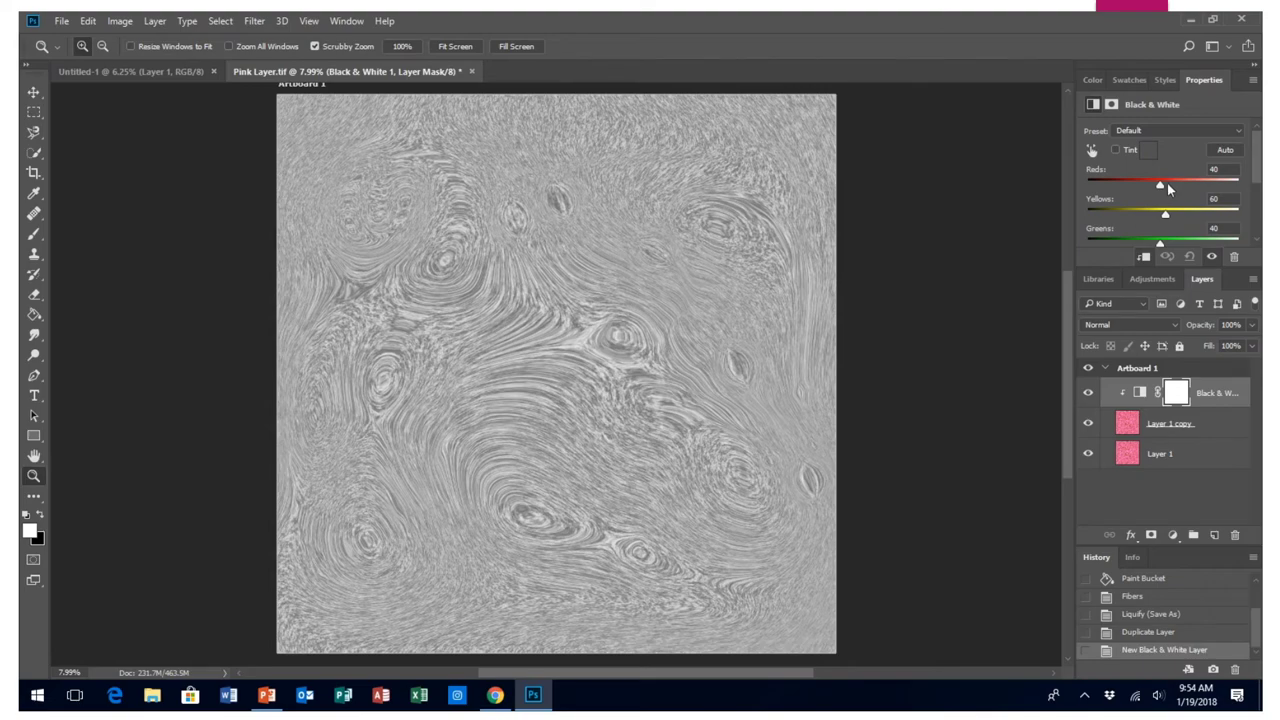
- Set the Black & White Reds to -95, Yellows to 72 and Magentas to 200
left_click_drag(1161, 190, 1119, 186)
left_click_drag(1188, 217, 1170, 217)
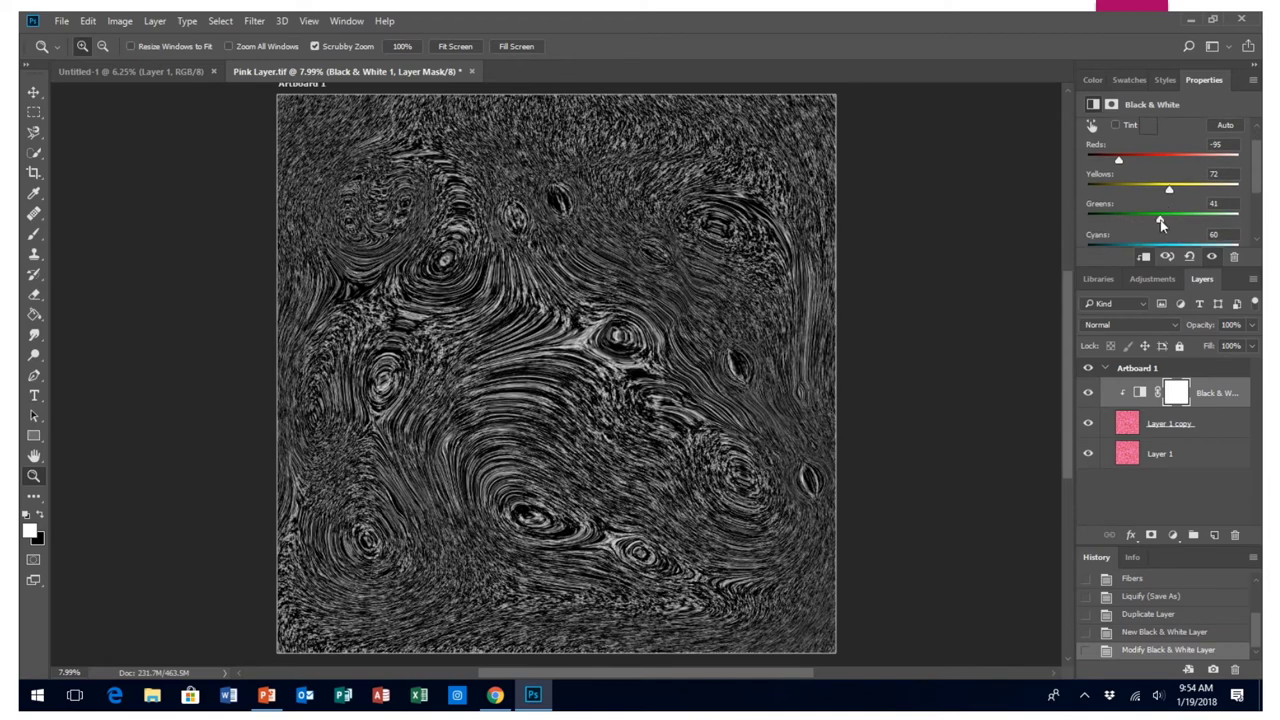
scroll(1163, 222, "down", 1)
scroll(1143, 220, "down", 1)
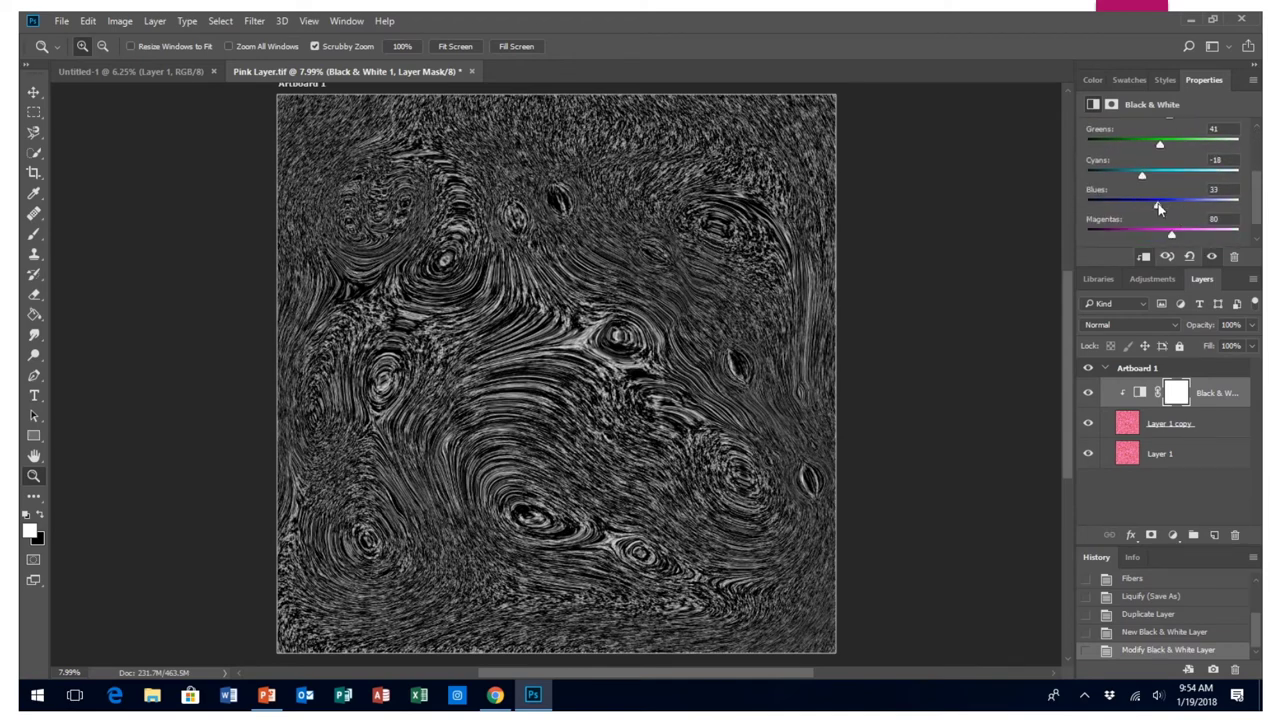
scroll(1158, 206, "down", 1)
left_click_drag(1174, 216, 1211, 216)
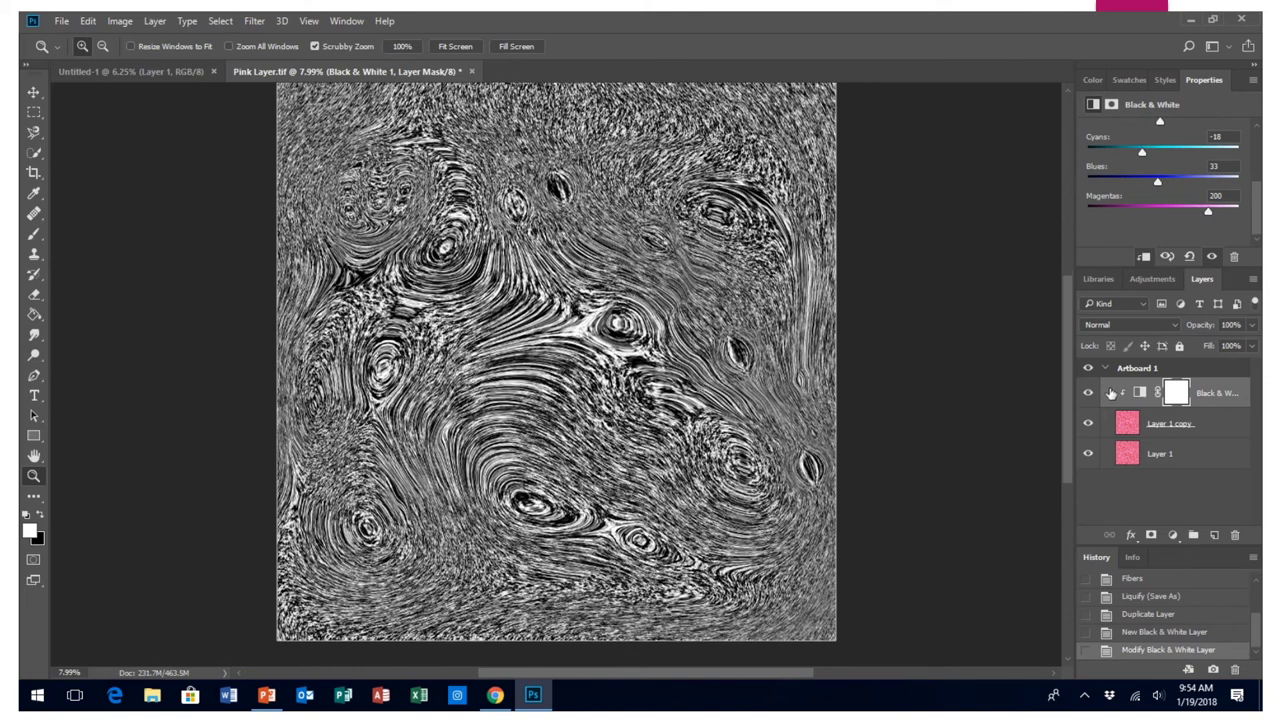
left_click(1145, 423)
left_click(1158, 323)
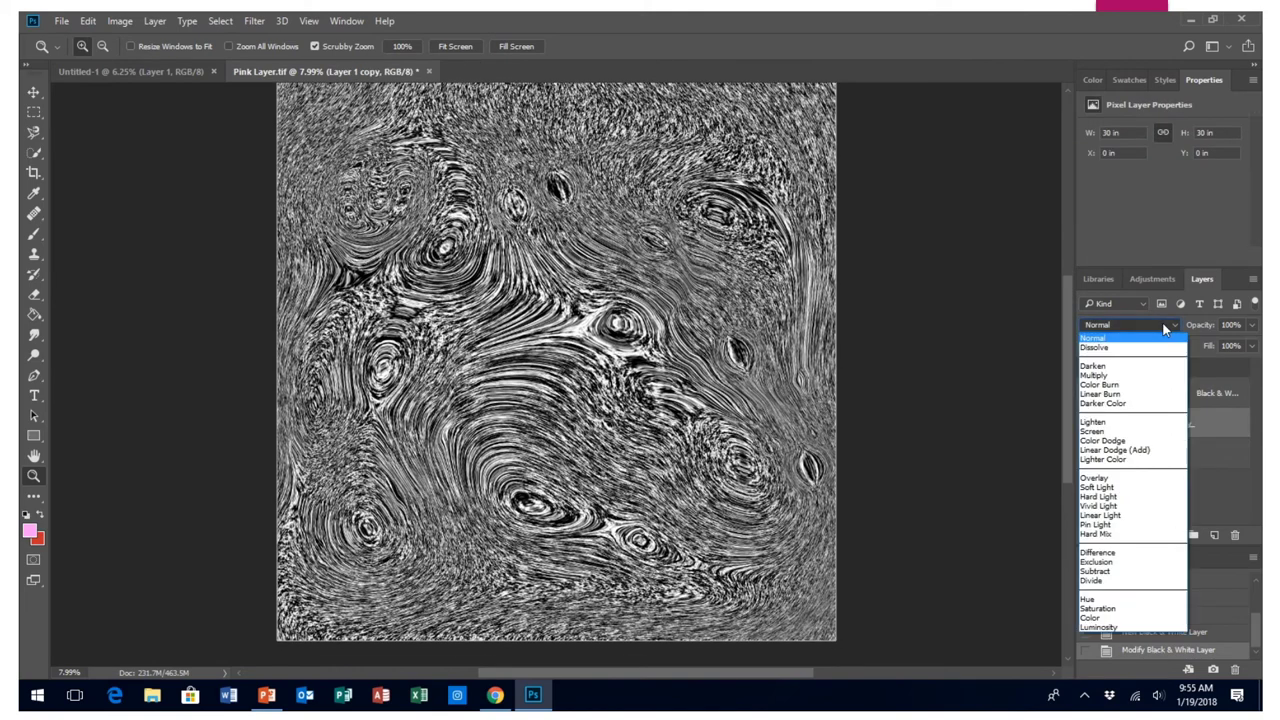
- Blend Layer 1 copy in Screen, then drag the layers into Pink Layer.tif and shift them down
left_click(1119, 432)
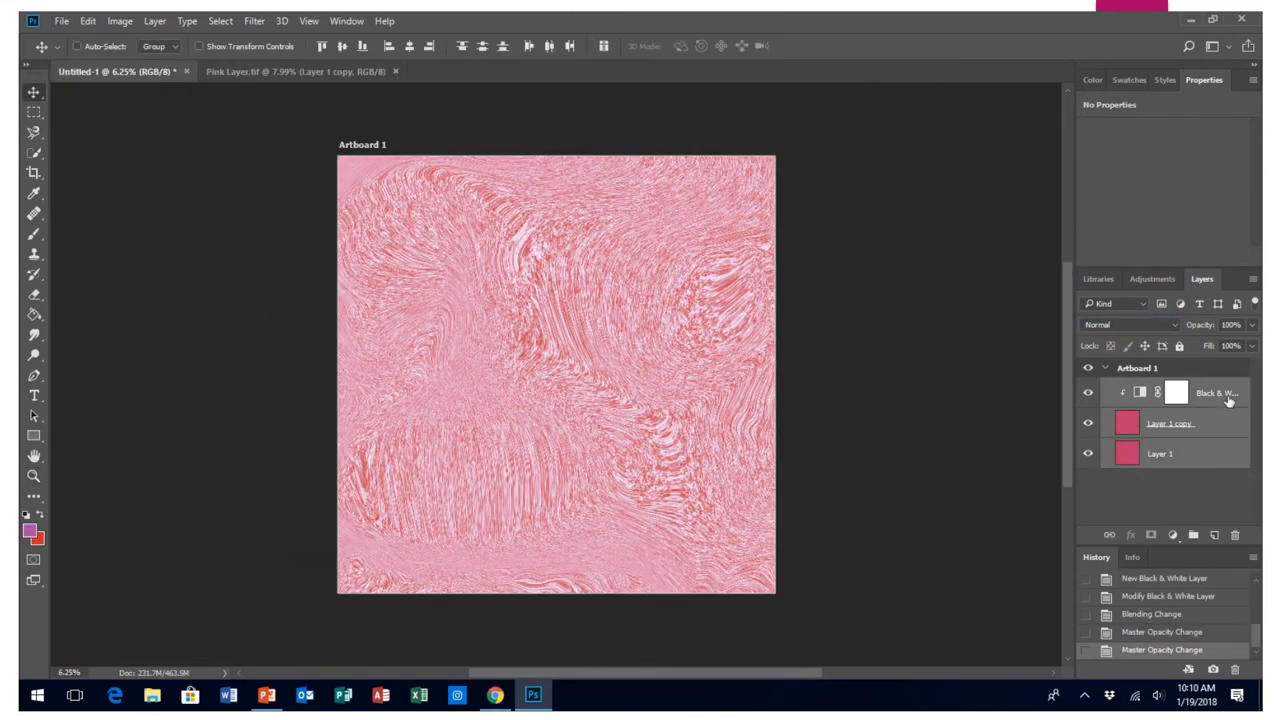
left_click(1218, 393)
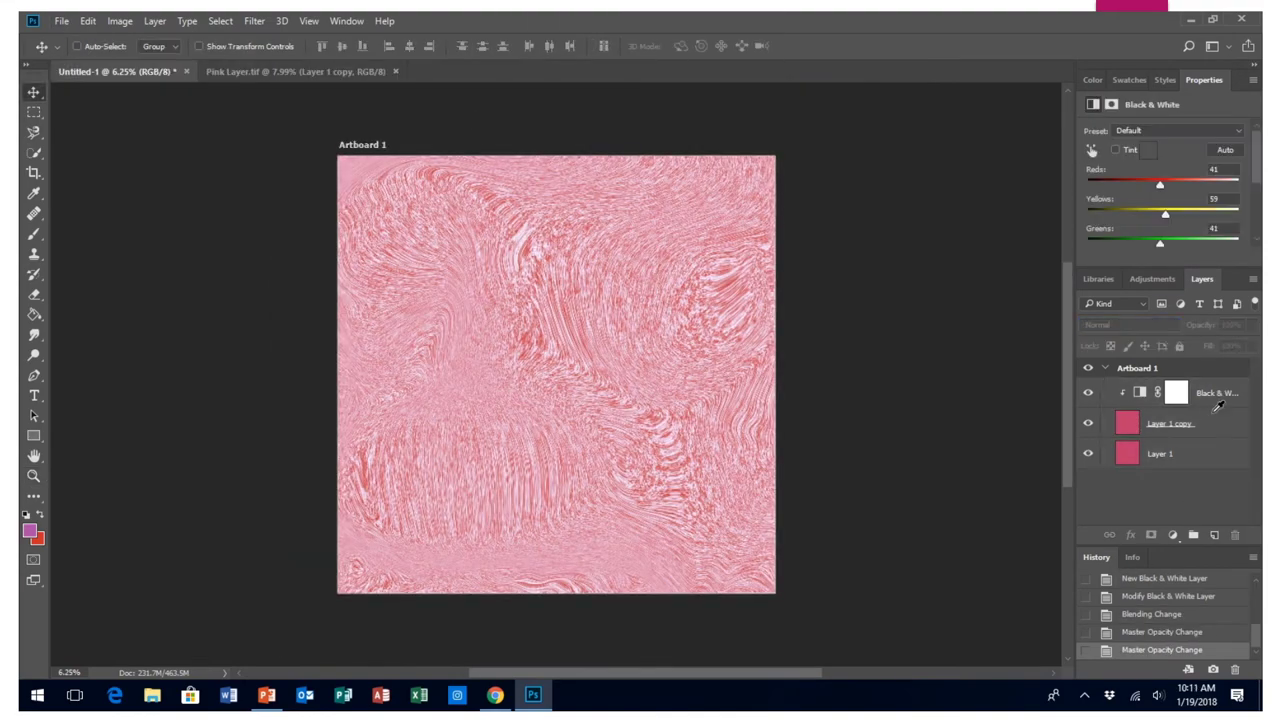
left_click(1200, 453, "shift")
left_click_drag(1198, 445, 392, 160)
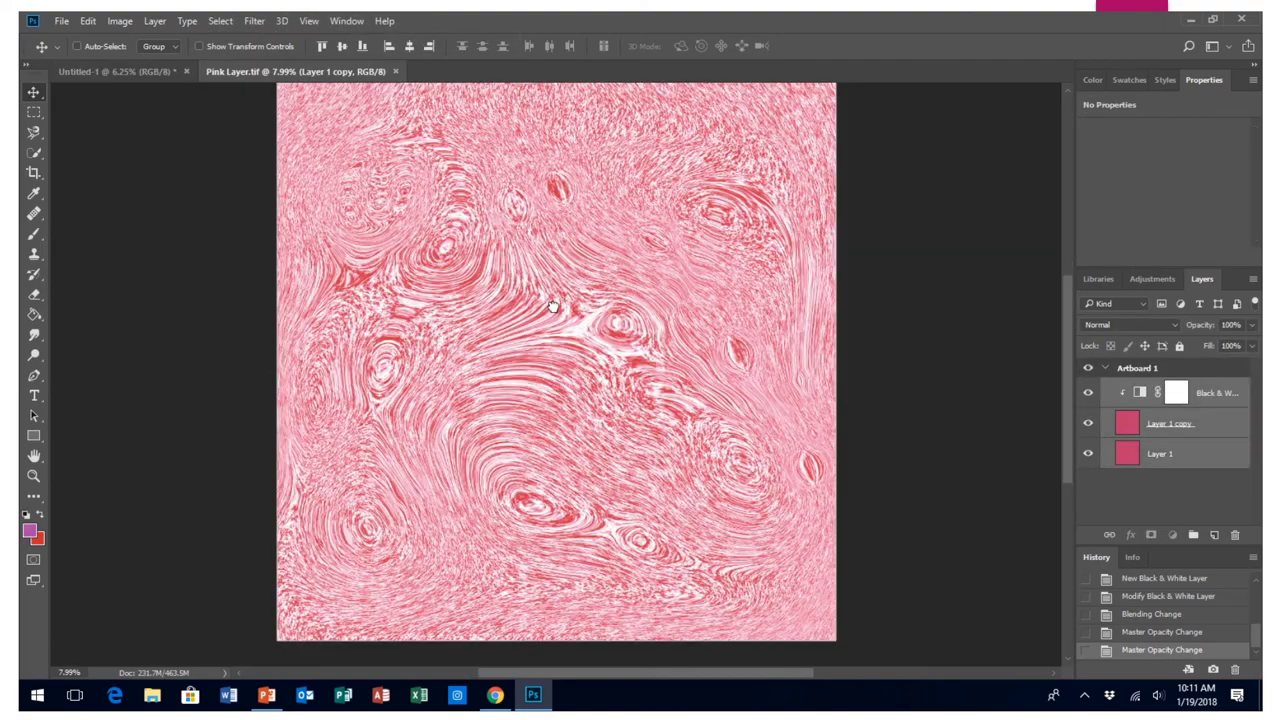
left_click_drag(557, 252, 557, 300)
- Try Overlay, Color Burn and Lighter Color on Layer 2, settling on Vivid Light
left_click(1160, 453)
left_click(1130, 325)
left_click(1130, 478)
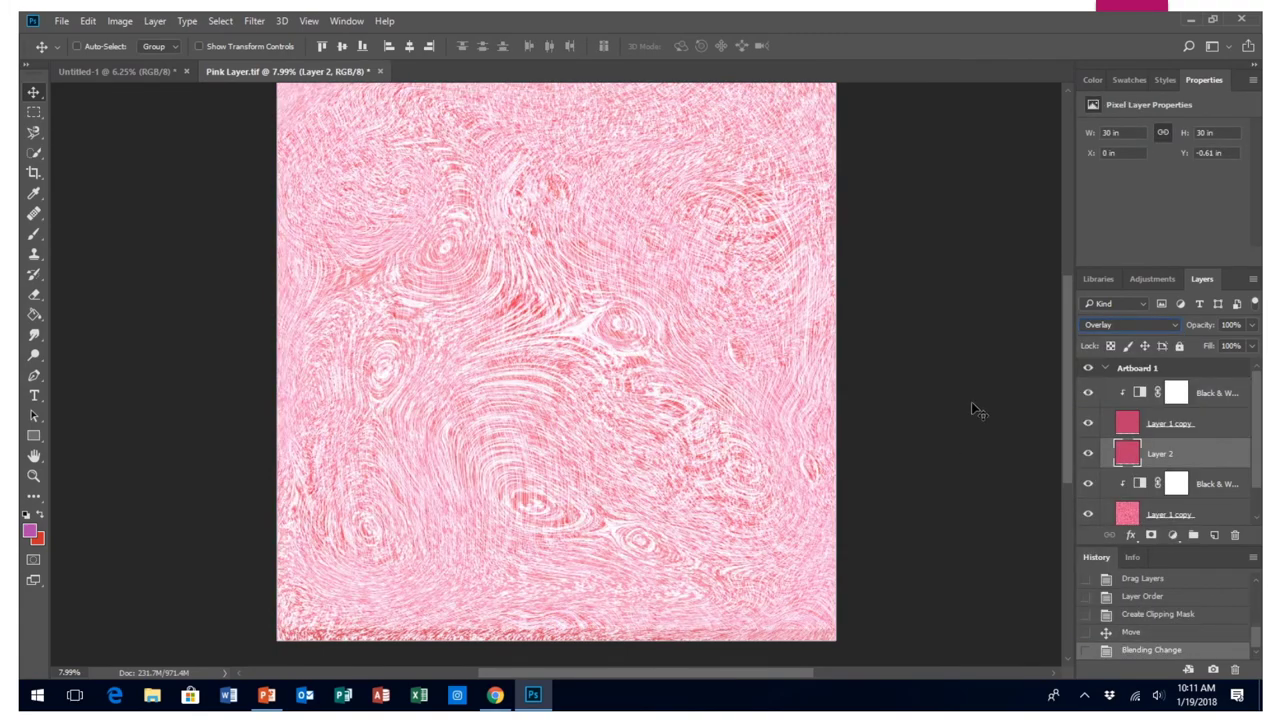
left_click(1130, 325)
left_click(1110, 395)
left_click(1130, 325)
left_click(1100, 384)
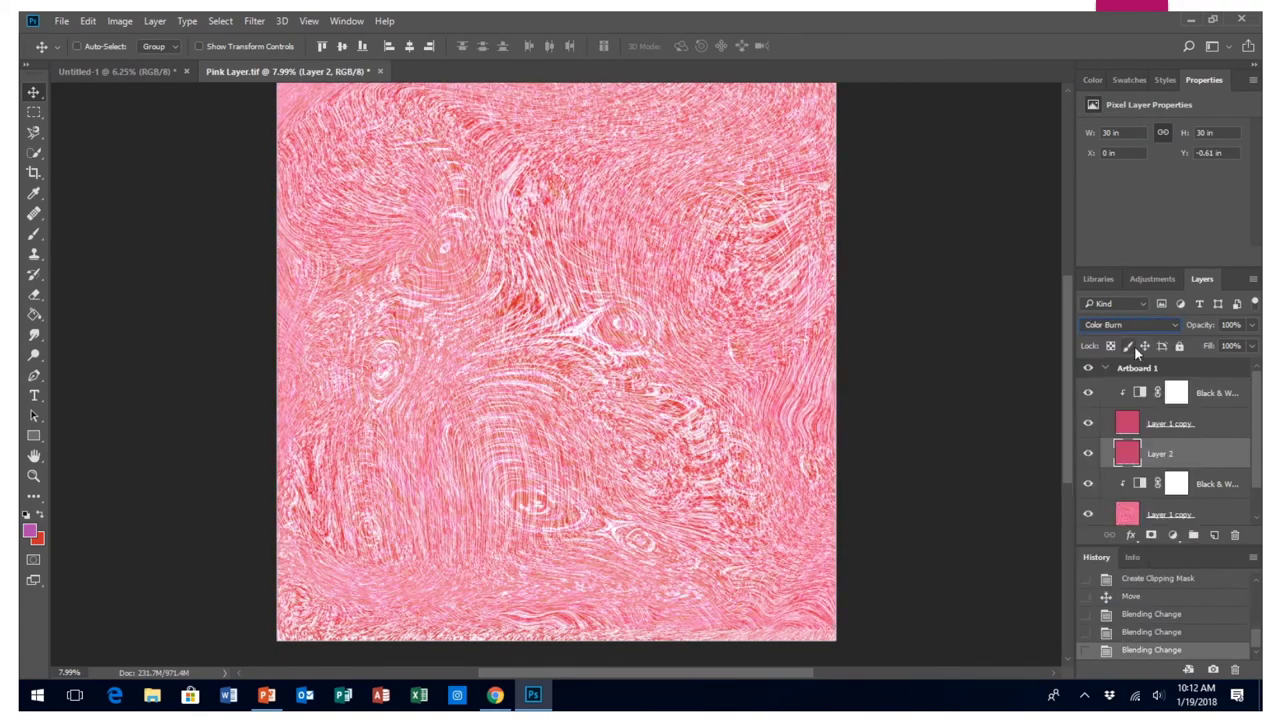
left_click(1130, 325)
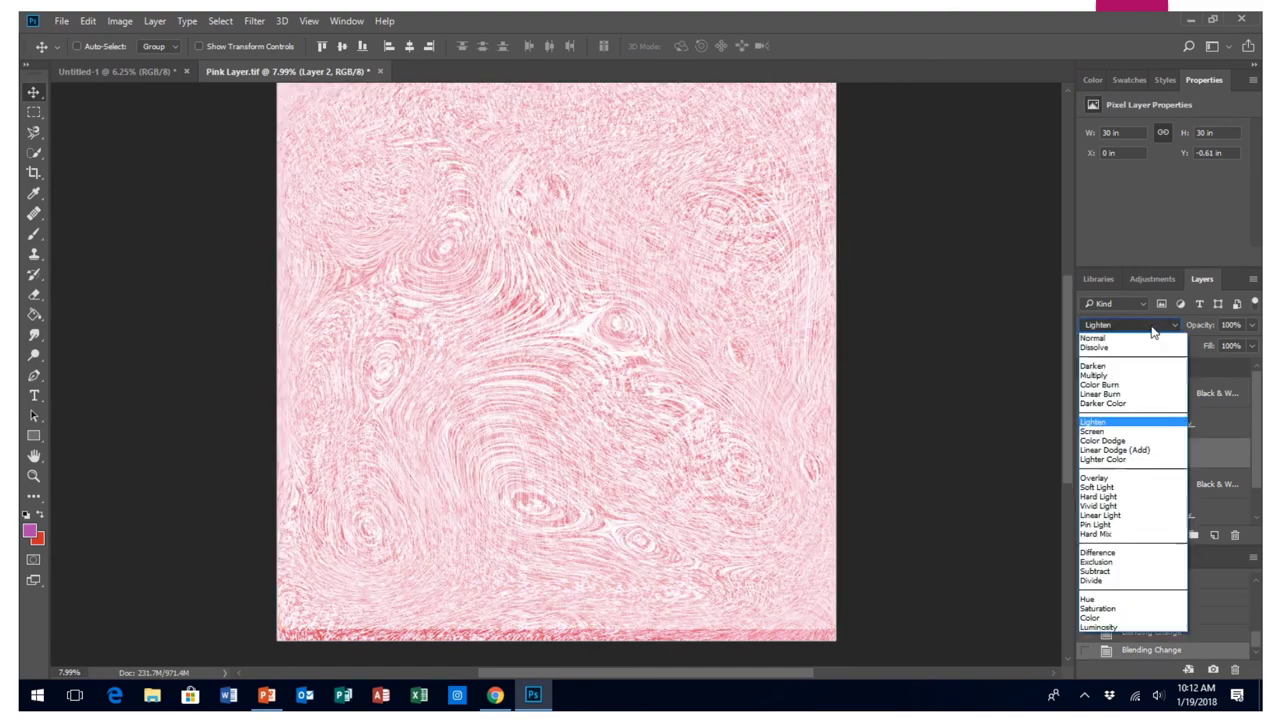
left_click(1110, 459)
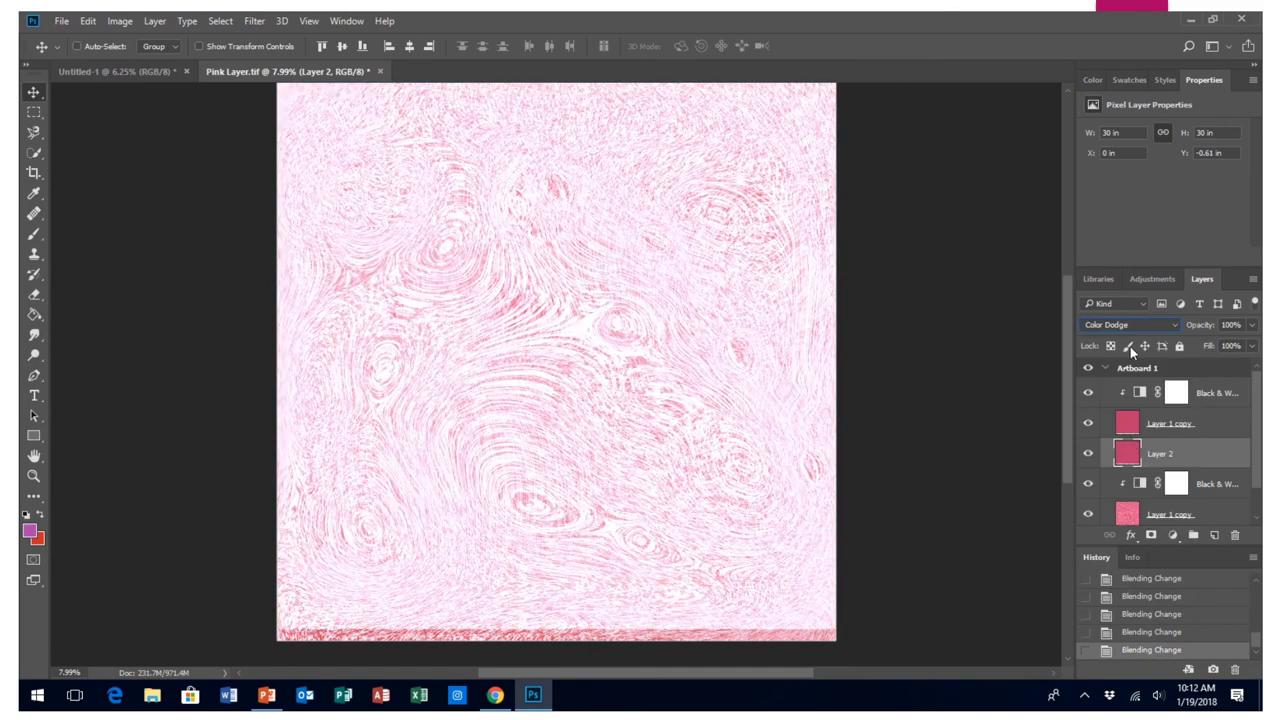
left_click(1130, 325)
left_click(1120, 400)
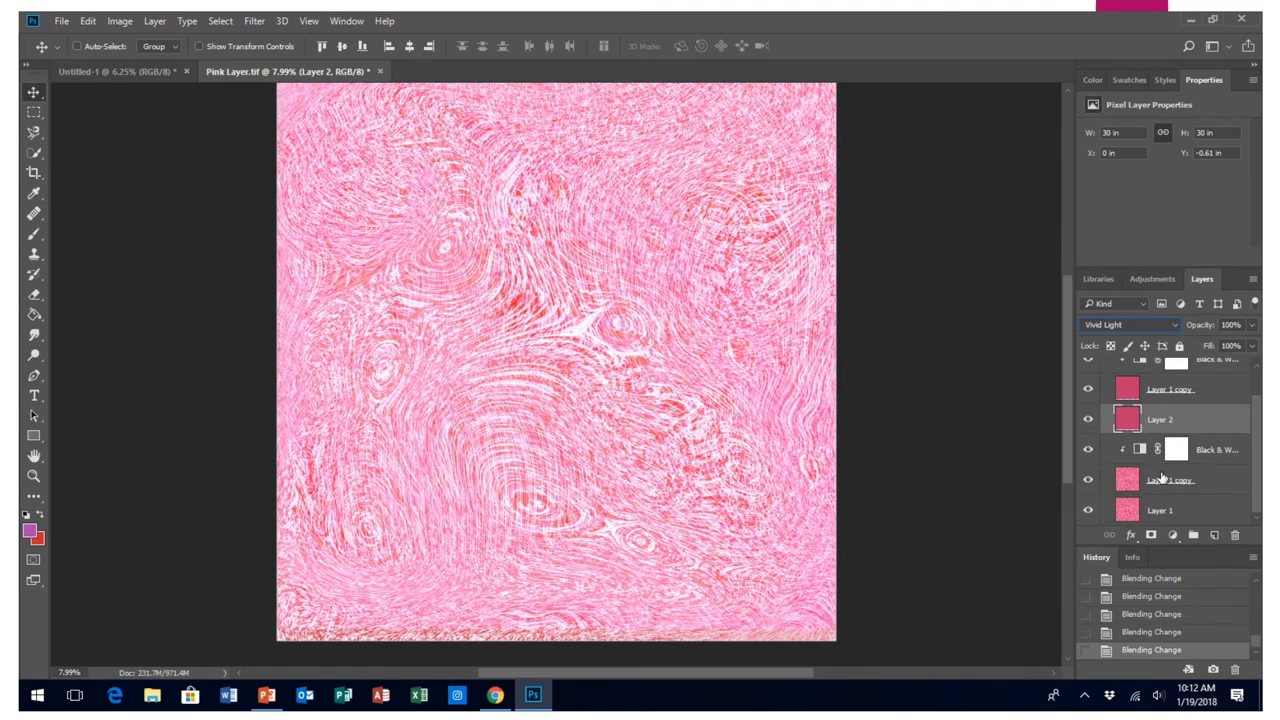
- Shift Layer 1 copy and Layer 2 down, set Layer 2 to Hard Light, and adjust opacity
left_click(1184, 400, "shift")
left_click_drag(551, 236, 552, 248)
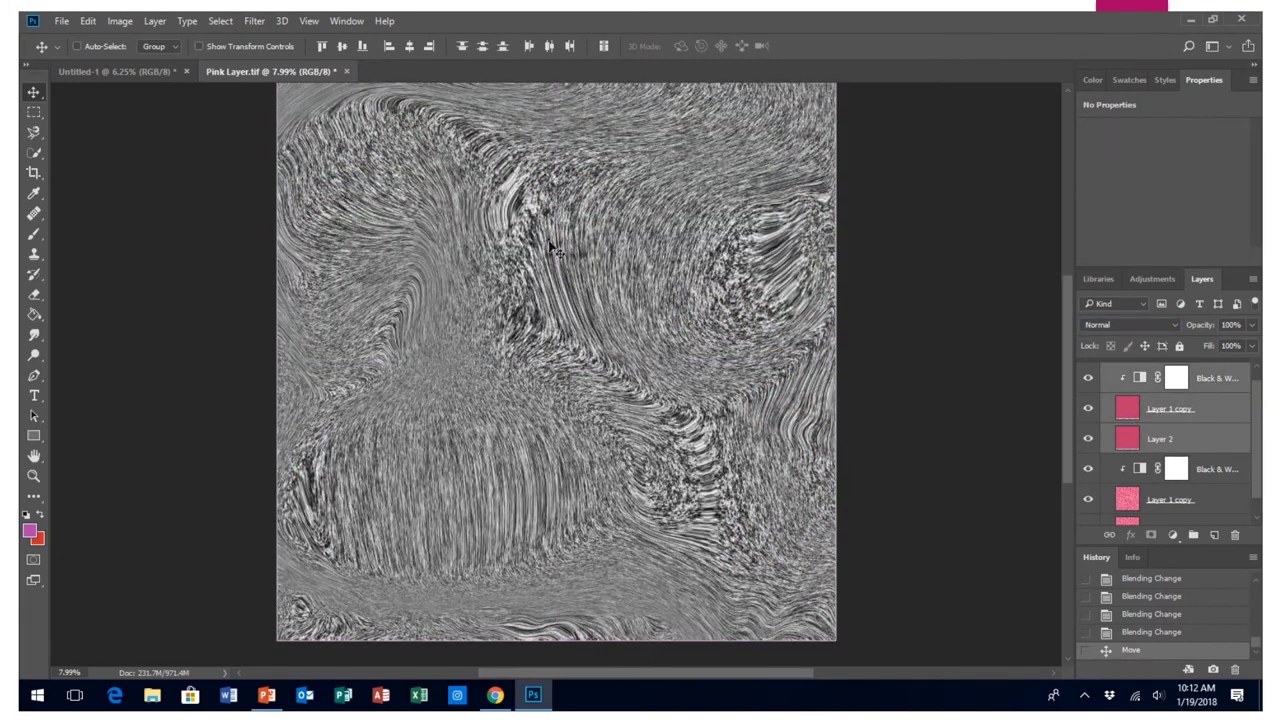
left_click(1212, 445)
left_click(1130, 325)
left_click(1120, 508)
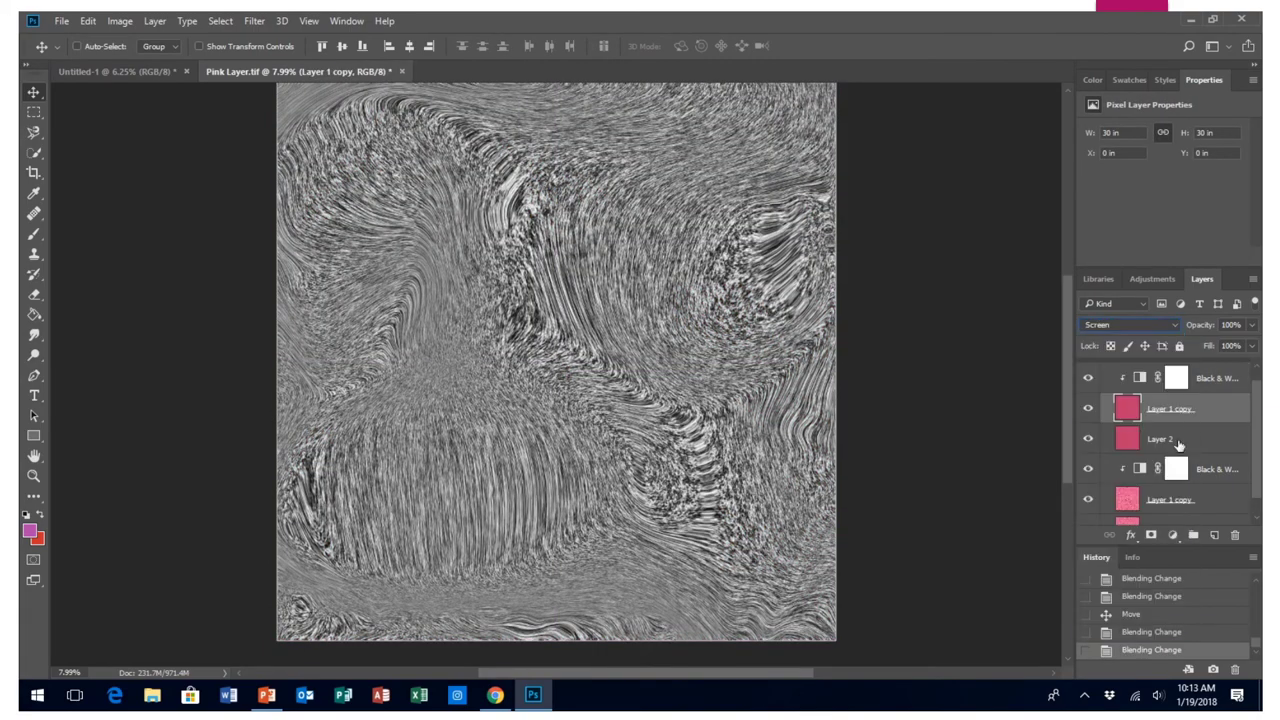
left_click_drag(1196, 325, 1216, 327)
left_click(1176, 377)
left_click(1173, 444)
key("shift+minus")
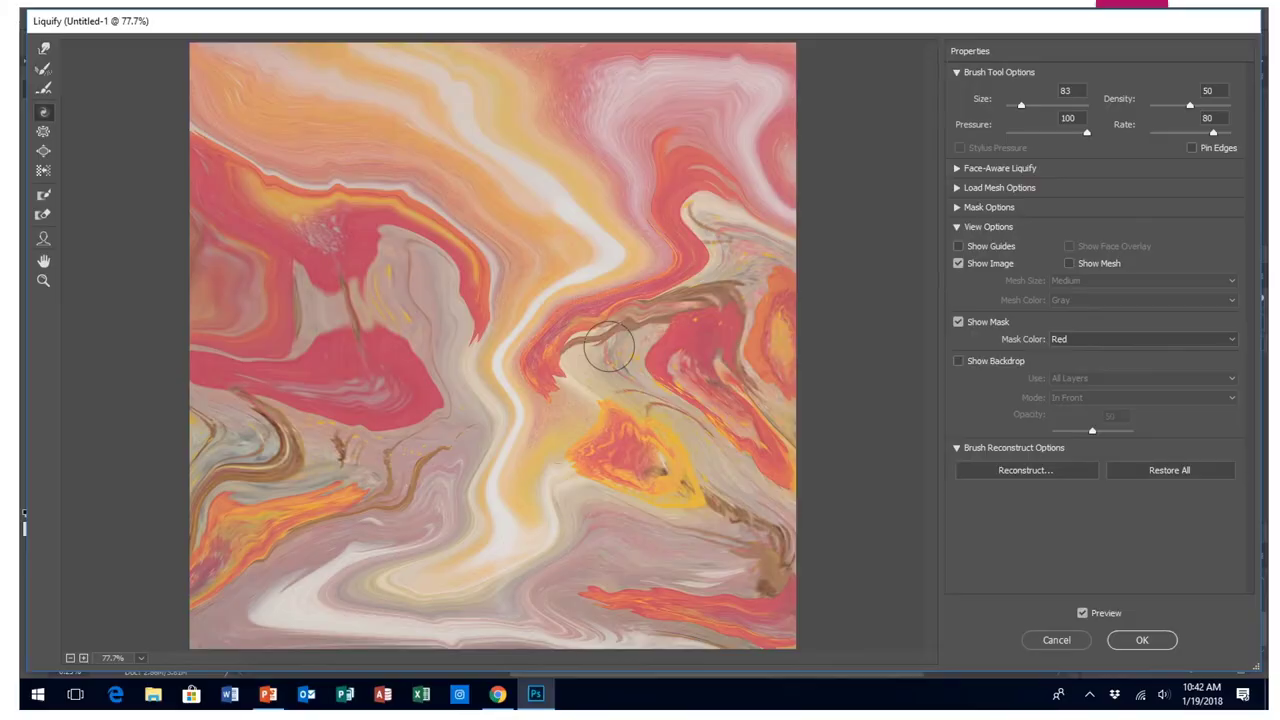
- Warp the upper-right swirl into a brownish streak with the Forward Warp brush
mouse_move(610, 348)
left_mouse_down()
mouse_move(673, 361)
mouse_move(736, 348)
mouse_move(768, 321)
mouse_move(786, 282)
mouse_move(716, 212)
mouse_move(688, 214)
left_mouse_up()
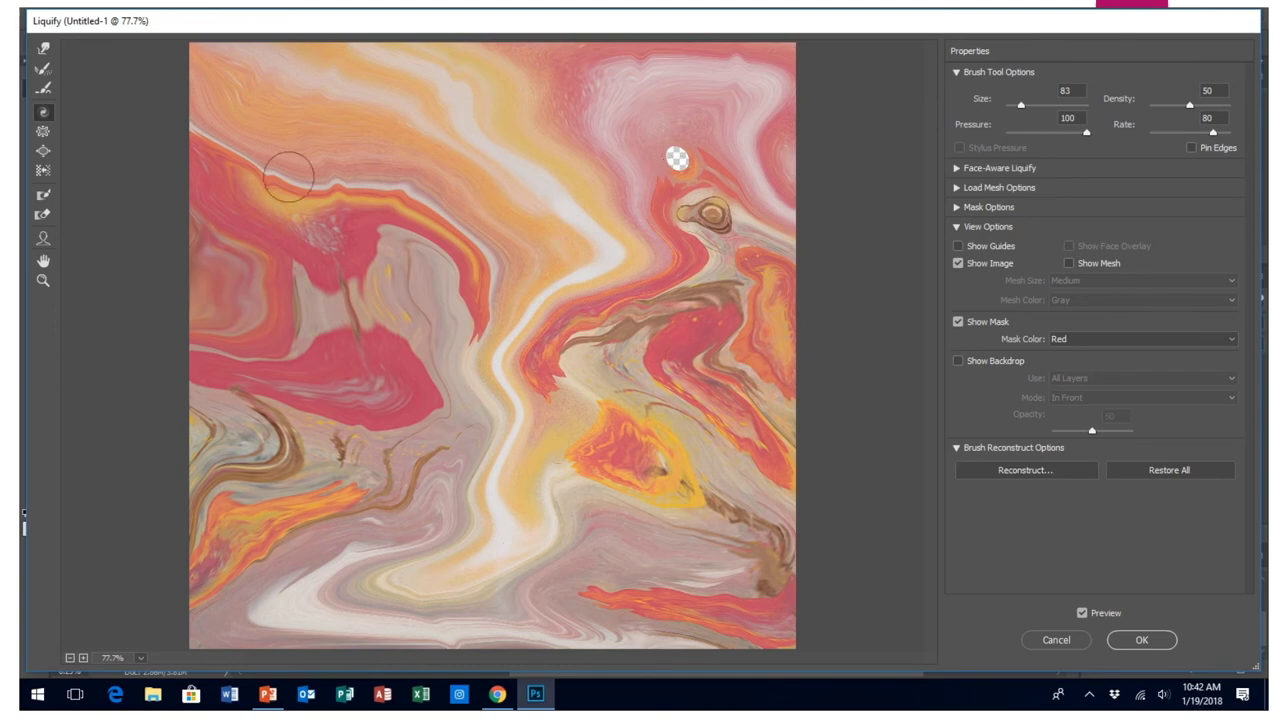
- Push the brown streak downward, pull the lower-left orange swirl up, and apply Liquify
mouse_move(640, 248)
left_mouse_down()
mouse_move(643, 310)
mouse_move(630, 326)
mouse_move(725, 300)
mouse_move(751, 313)
mouse_move(768, 350)
mouse_move(745, 405)
mouse_move(778, 446)
mouse_move(760, 452)
mouse_move(772, 500)
mouse_move(709, 534)
mouse_move(607, 513)
mouse_move(568, 484)
mouse_move(564, 456)
mouse_move(580, 410)
mouse_move(573, 383)
mouse_move(600, 400)
mouse_move(556, 360)
mouse_move(656, 435)
mouse_move(610, 430)
mouse_move(660, 460)
mouse_move(705, 520)
mouse_move(640, 563)
left_mouse_up()
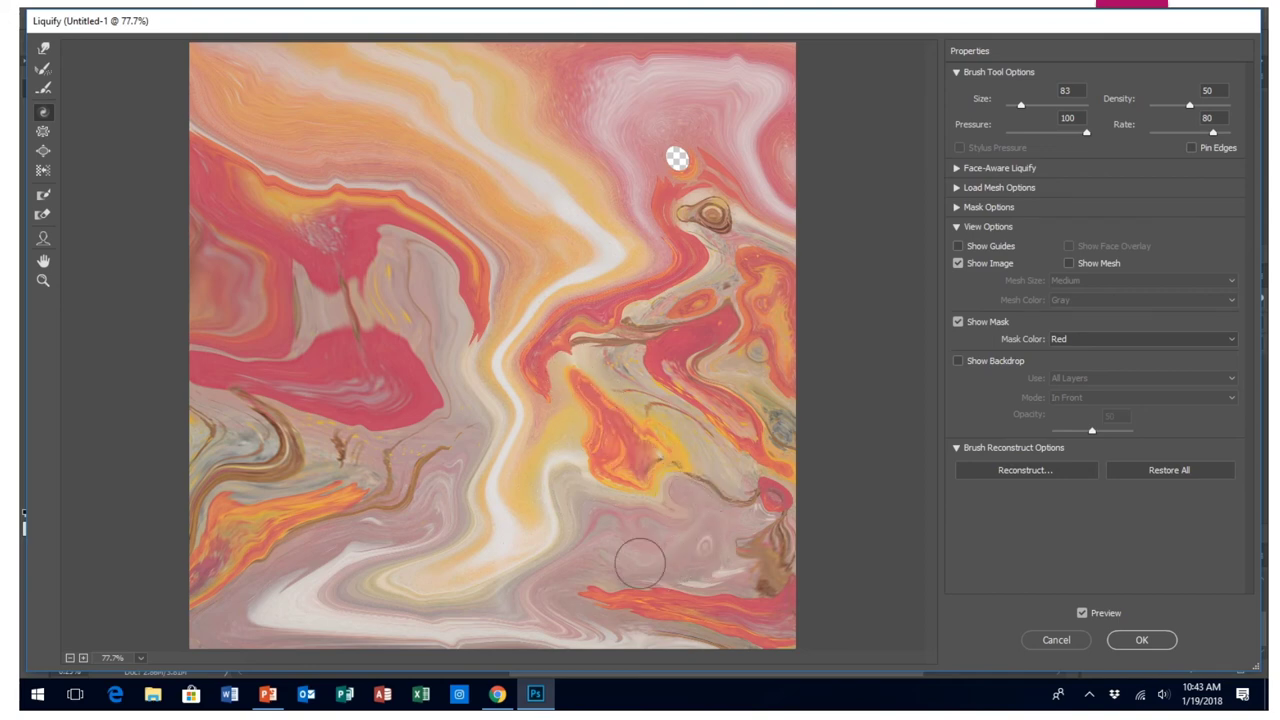
mouse_move(303, 545)
left_mouse_down()
mouse_move(422, 472)
mouse_move(455, 420)
mouse_move(466, 382)
mouse_move(424, 256)
left_mouse_up()
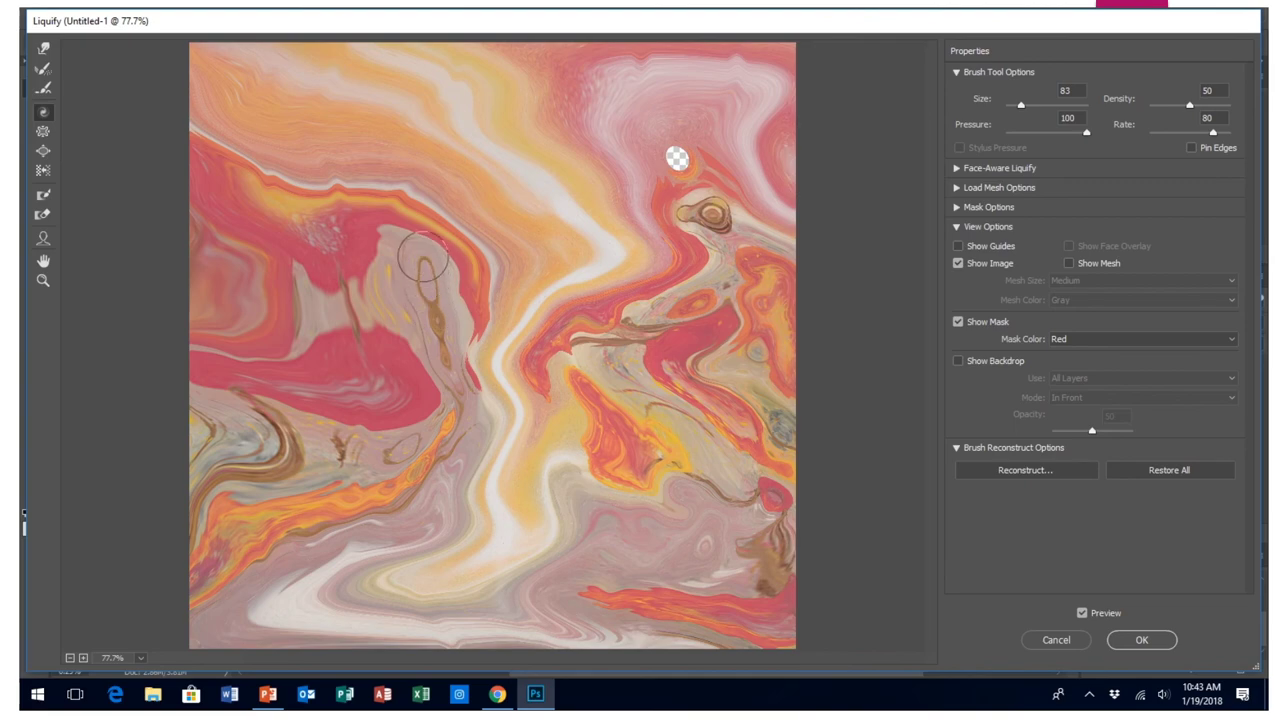
mouse_move(576, 12)
left_click(536, 45)
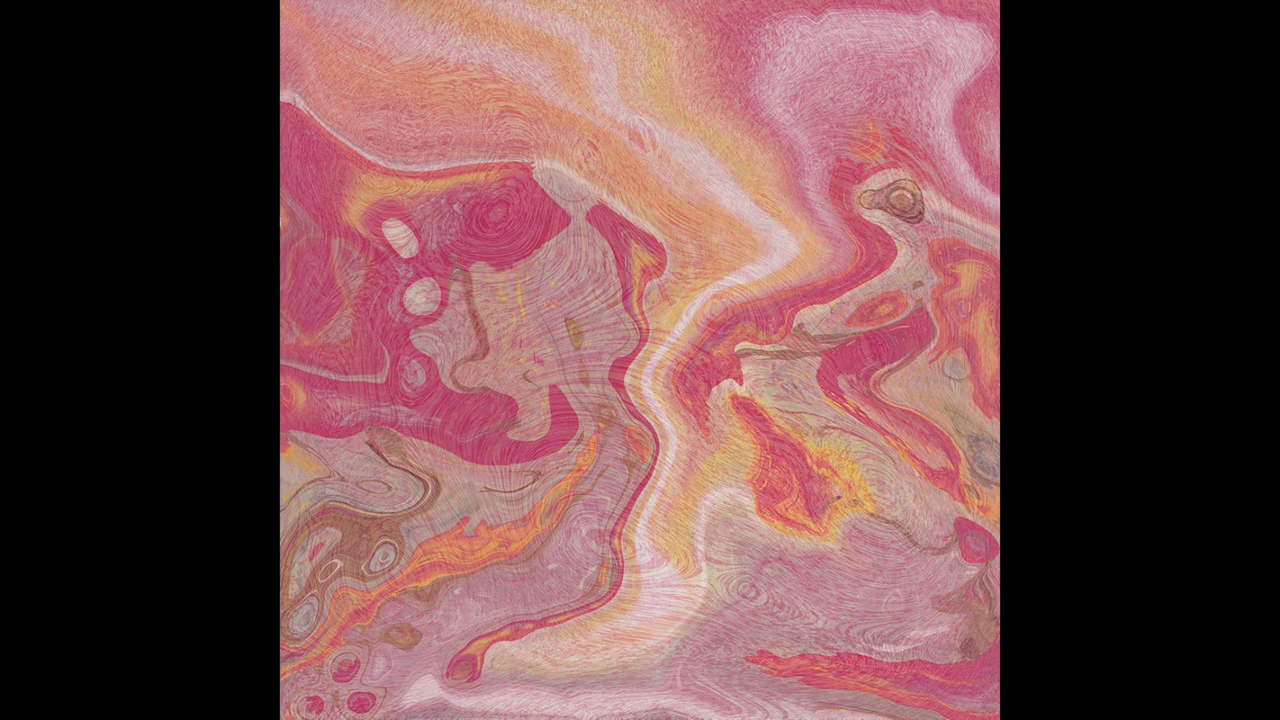